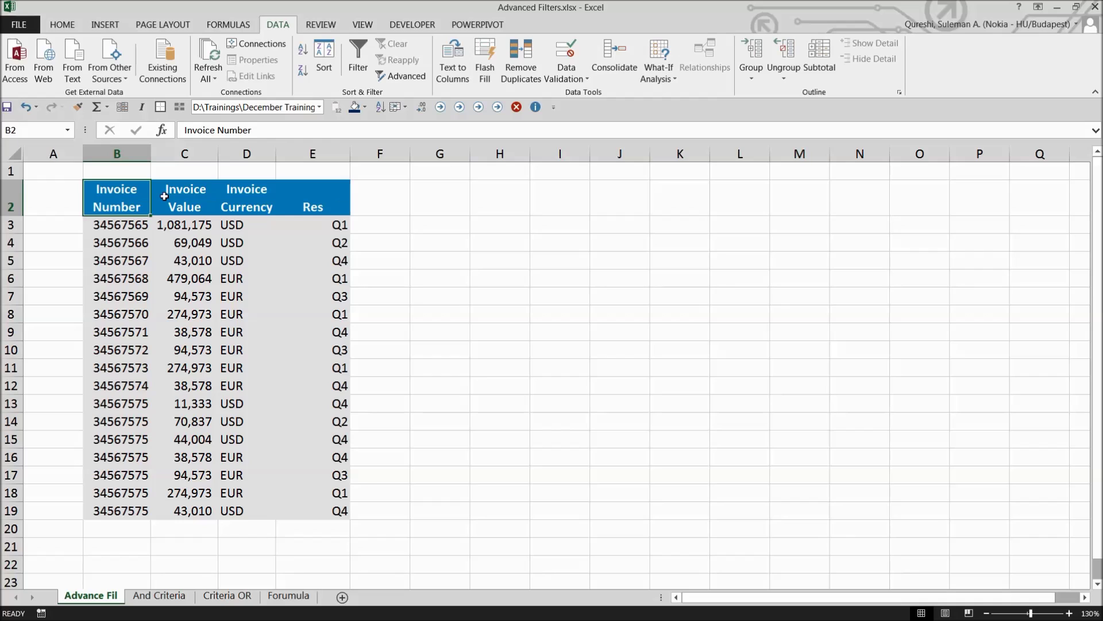
Step: Turn table filtering on, close the Res filter unapplied, turn filtering off, and go to And Criteria
key("ctrl+shift+l")
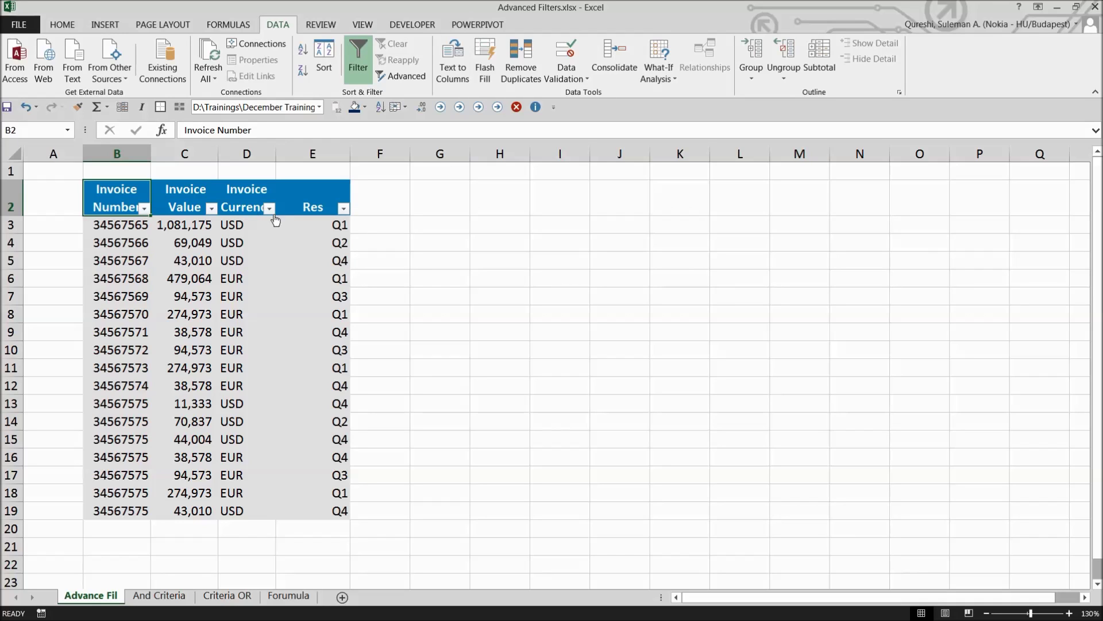
left_click(343, 208)
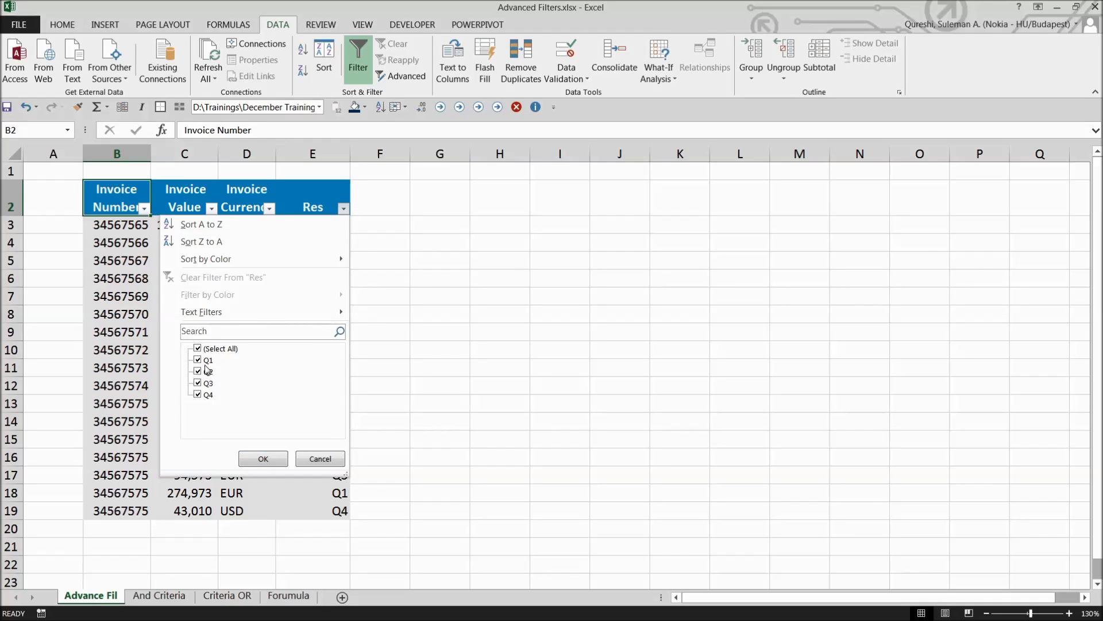
left_click(198, 348)
left_click(309, 458)
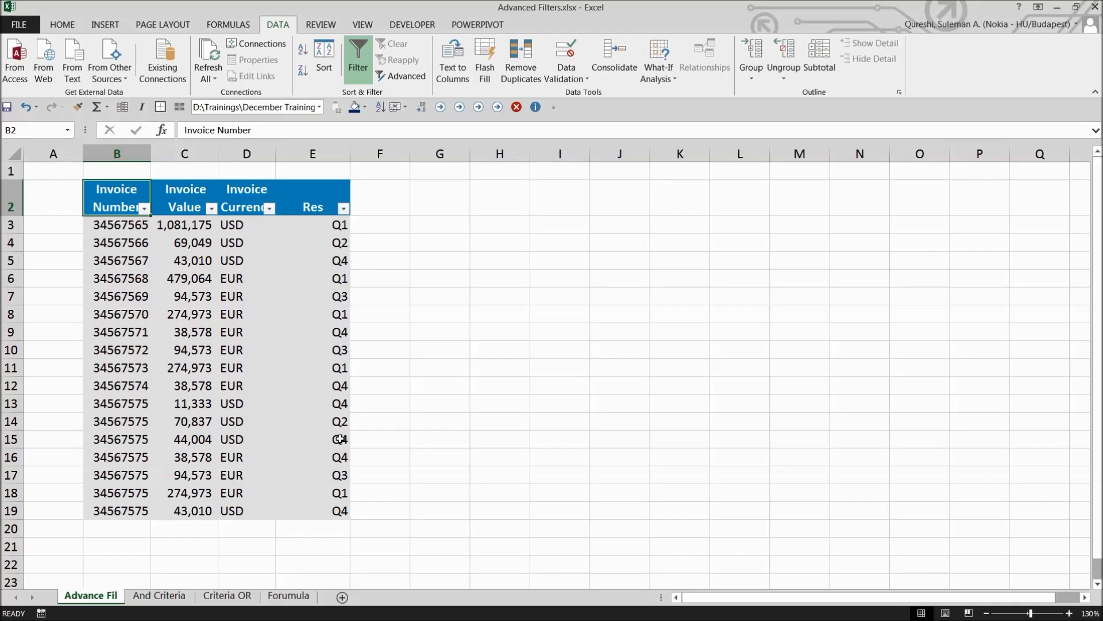
left_click(390, 348)
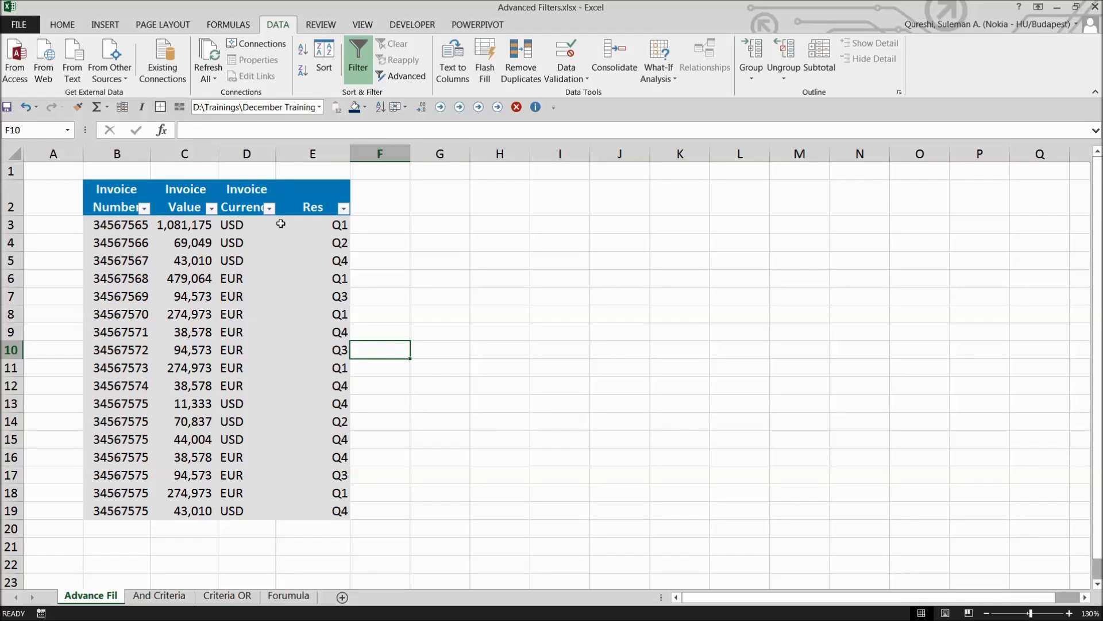
key("ctrl+shift+l")
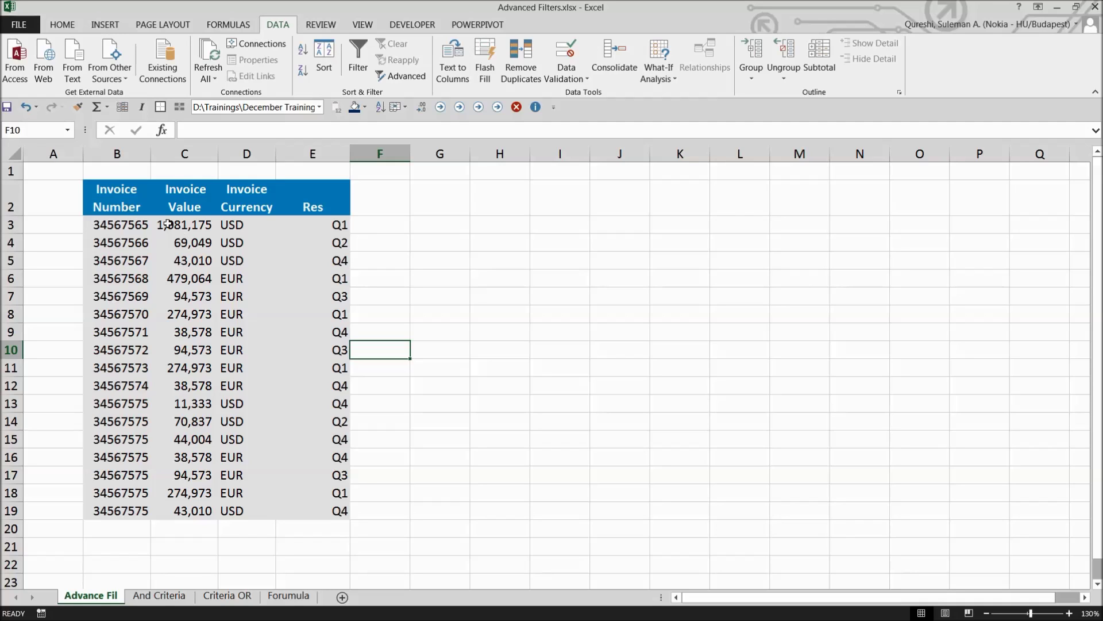
left_click_drag(133, 200, 331, 225)
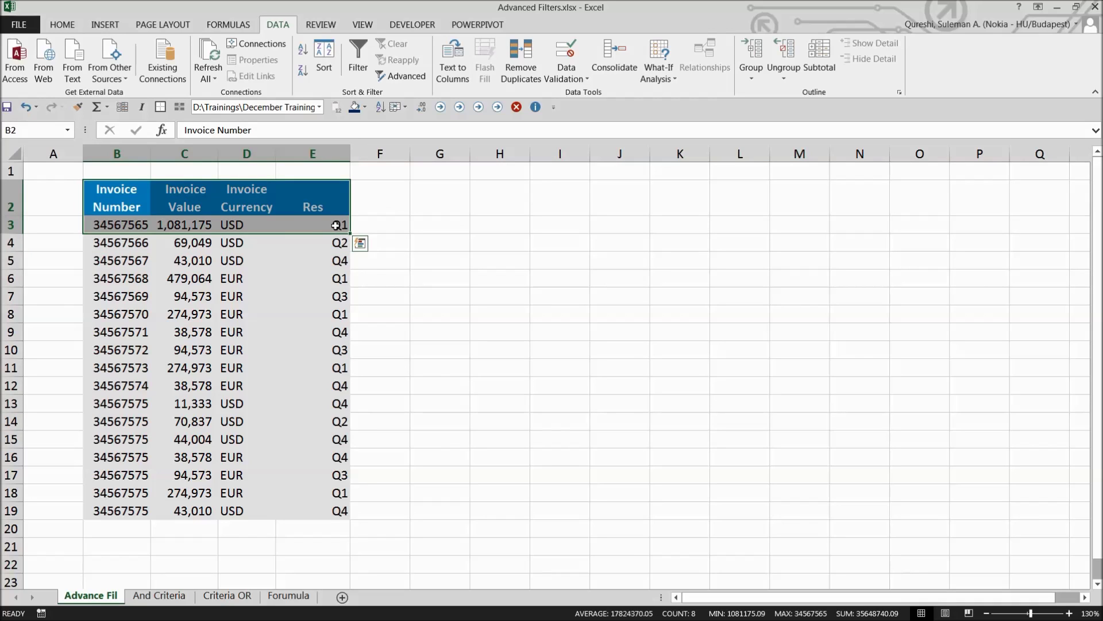
left_click(160, 595)
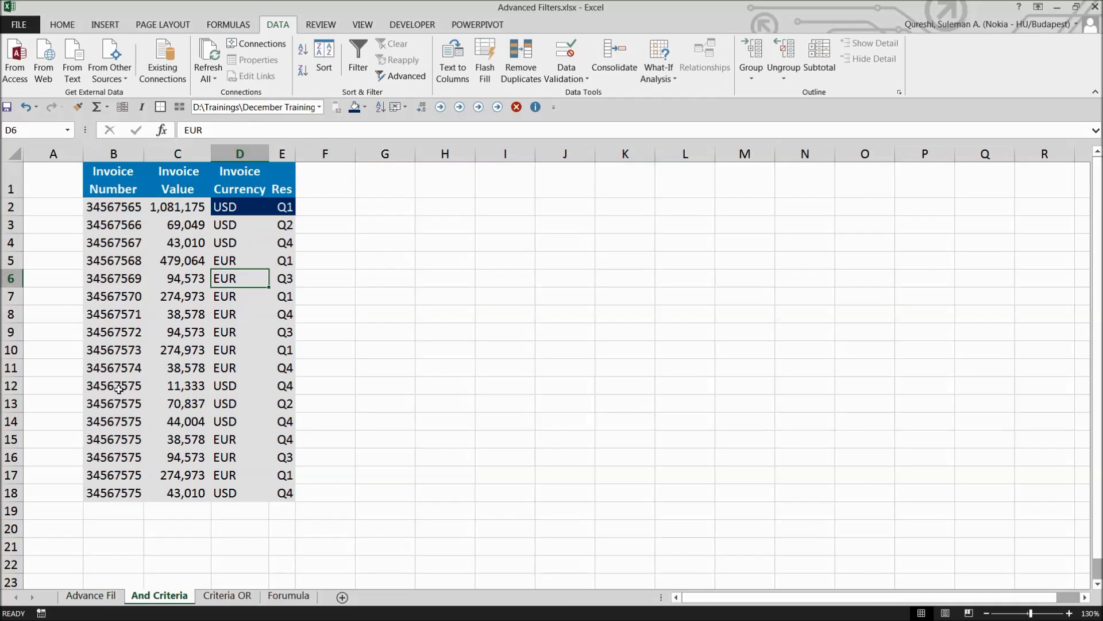
Step: Insert four blank rows above the invoice table
left_click(115, 278)
left_click(11, 180)
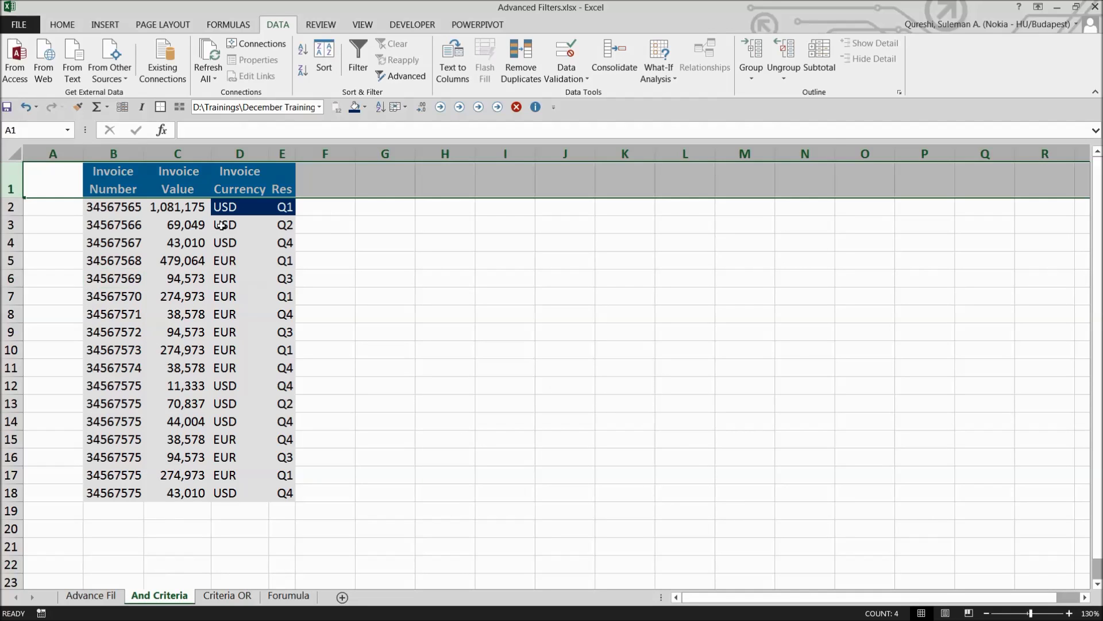
left_click(223, 254)
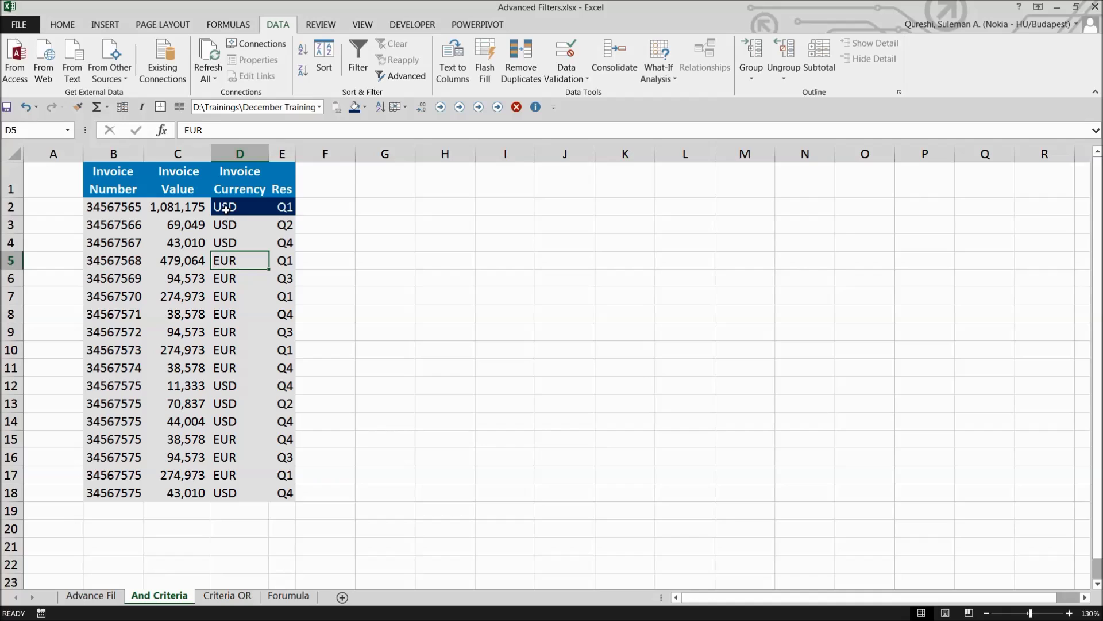
left_click(264, 208)
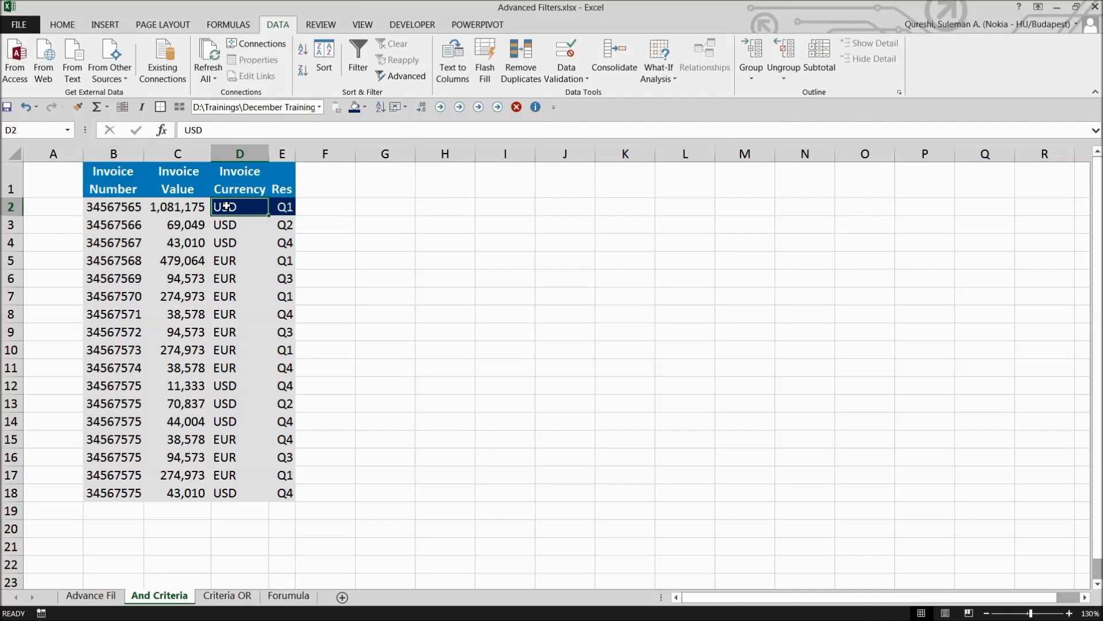
left_click_drag(226, 206, 287, 207)
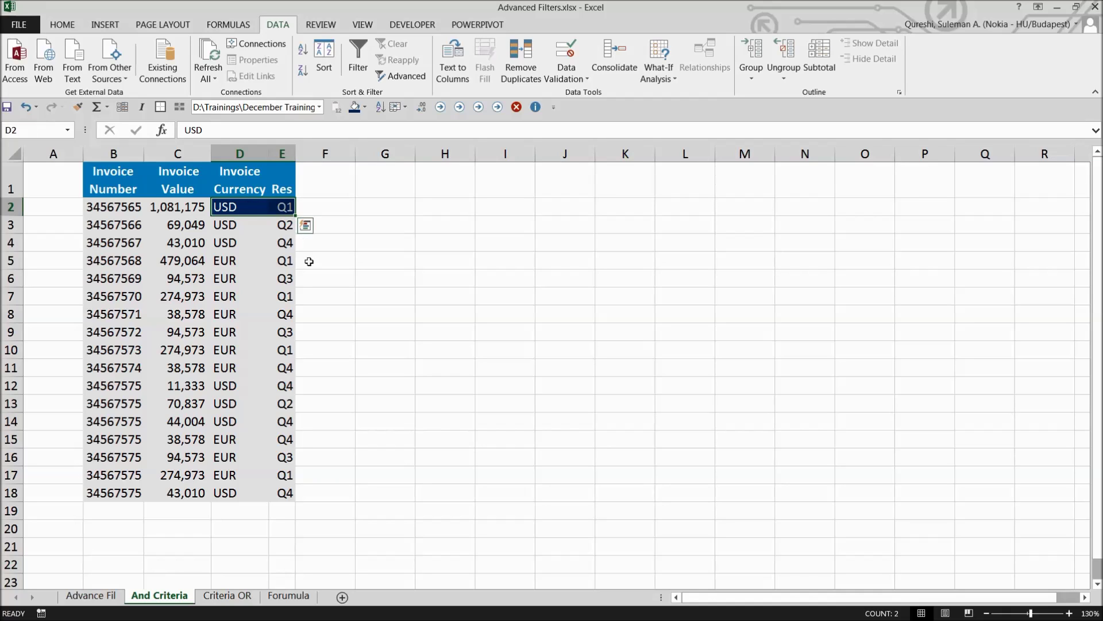
key("shift+Up")
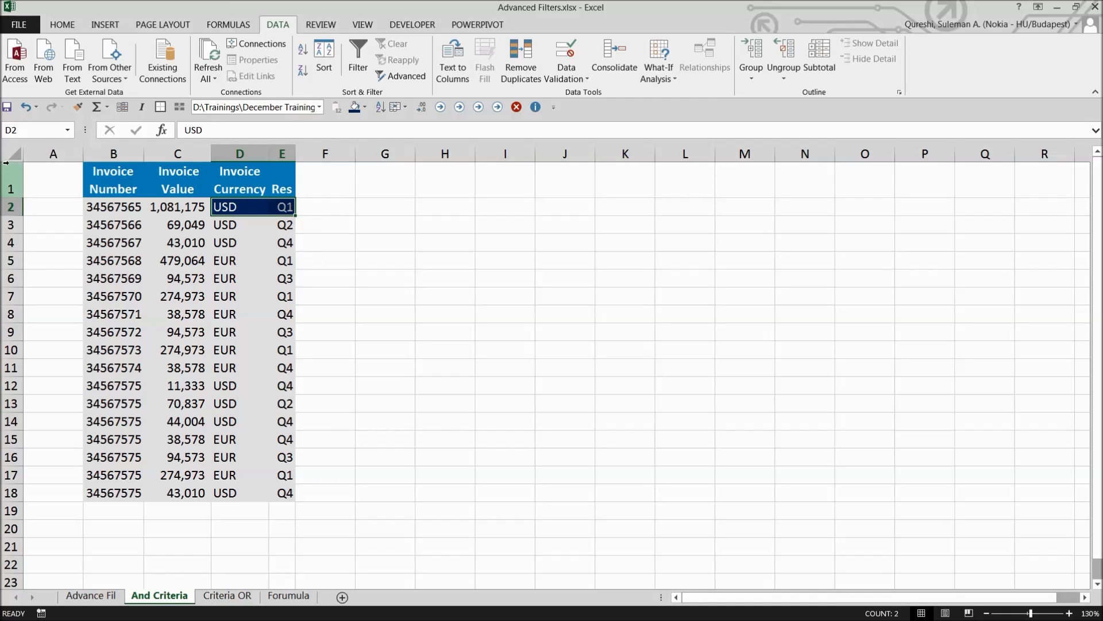
left_click(5, 174)
key("ctrl+plus")
key("ctrl+plus")
key("ctrl+plus")
key("ctrl+plus")
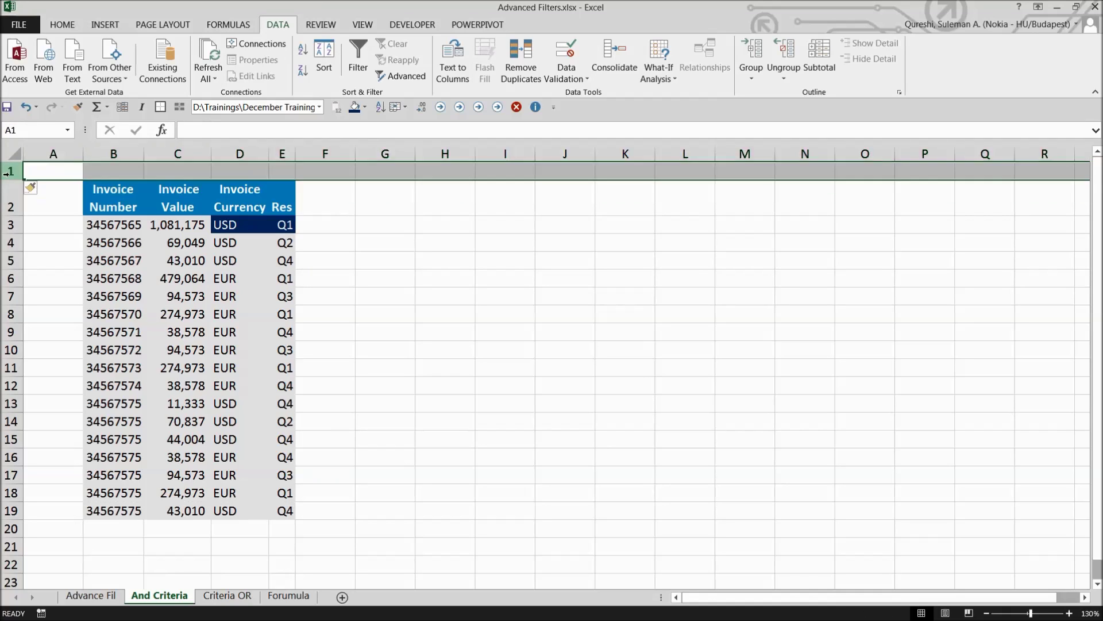
Step: Copy the headers and first invoice row B5:E6 into B1:E2
left_click_drag(119, 231, 273, 280)
key("ctrl+c")
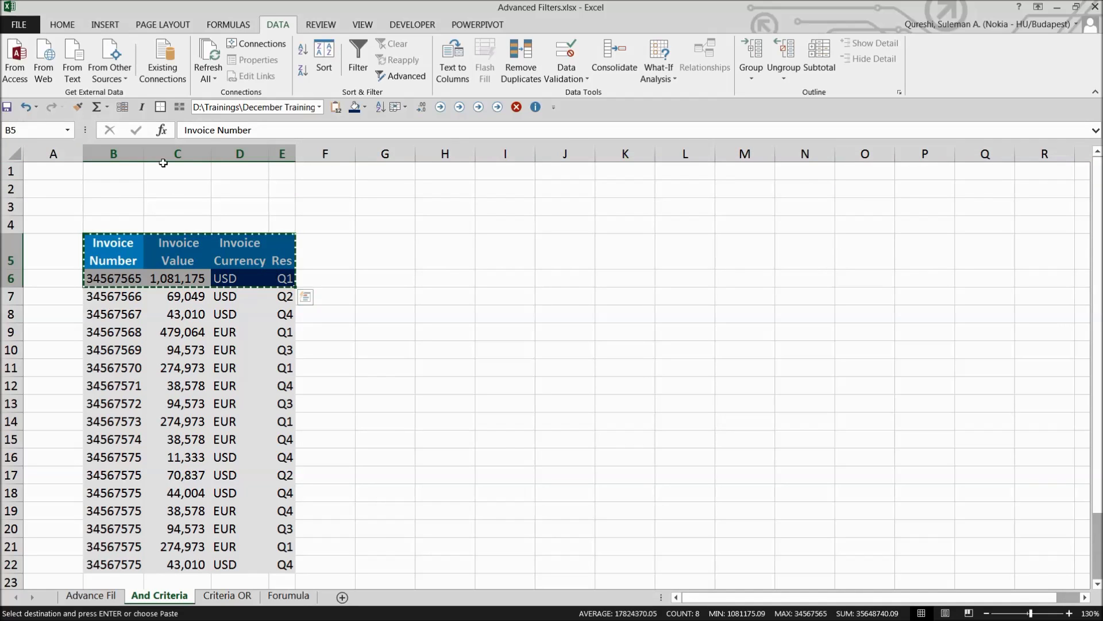
left_click(130, 168)
key("ctrl+v")
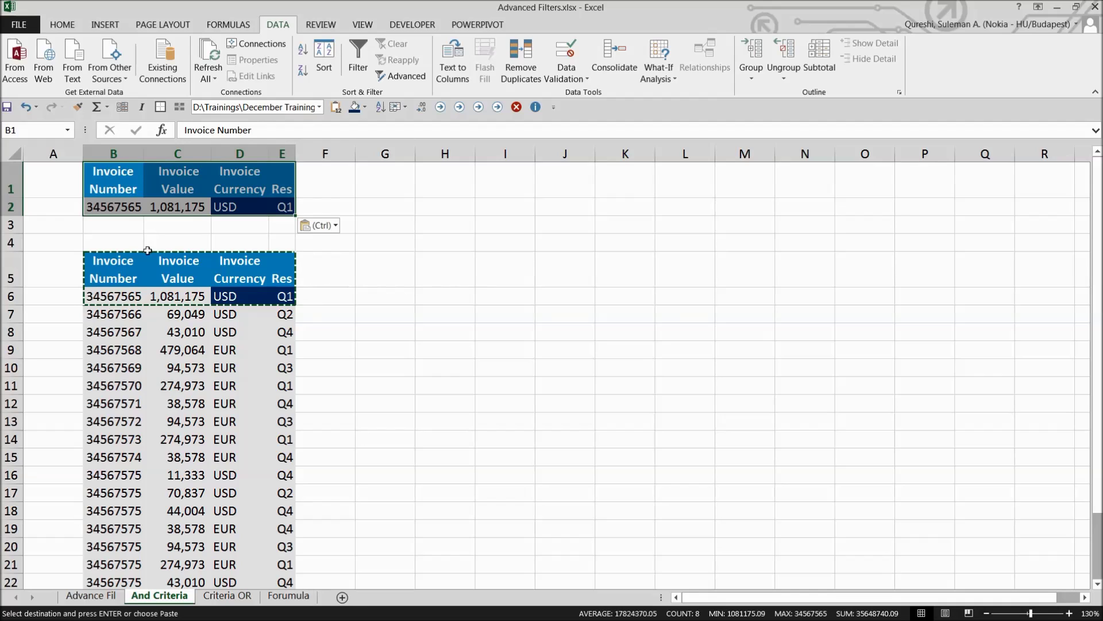
Step: Clear the invoice number and value in B2:C2, leaving USD and Q1 as criteria
double_click(116, 240)
key("Escape")
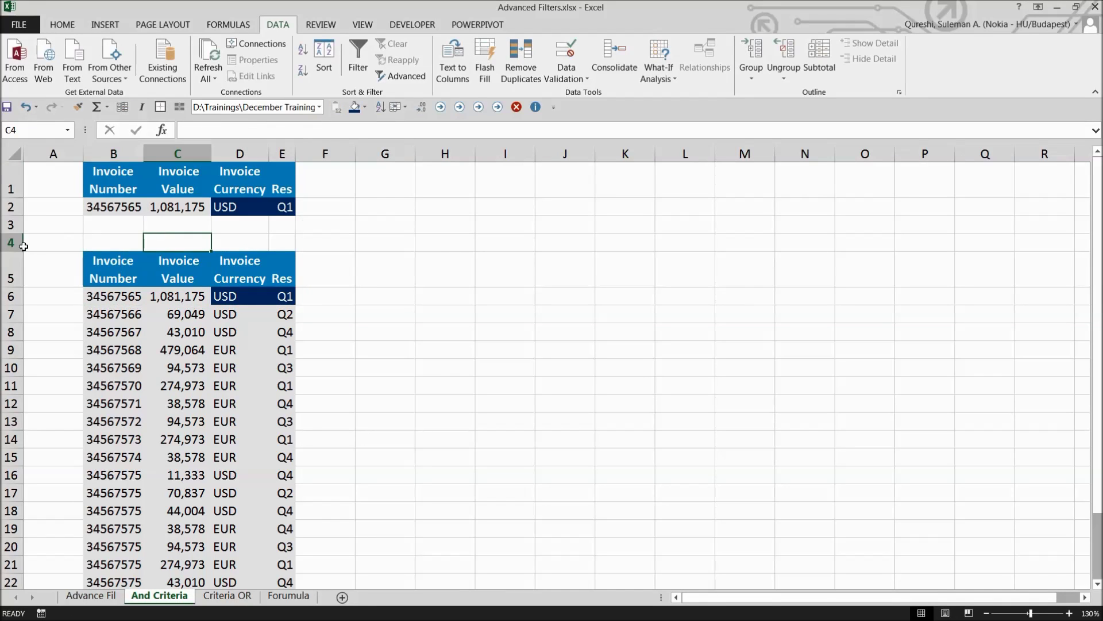
left_click(11, 242)
left_click_drag(116, 188, 176, 188)
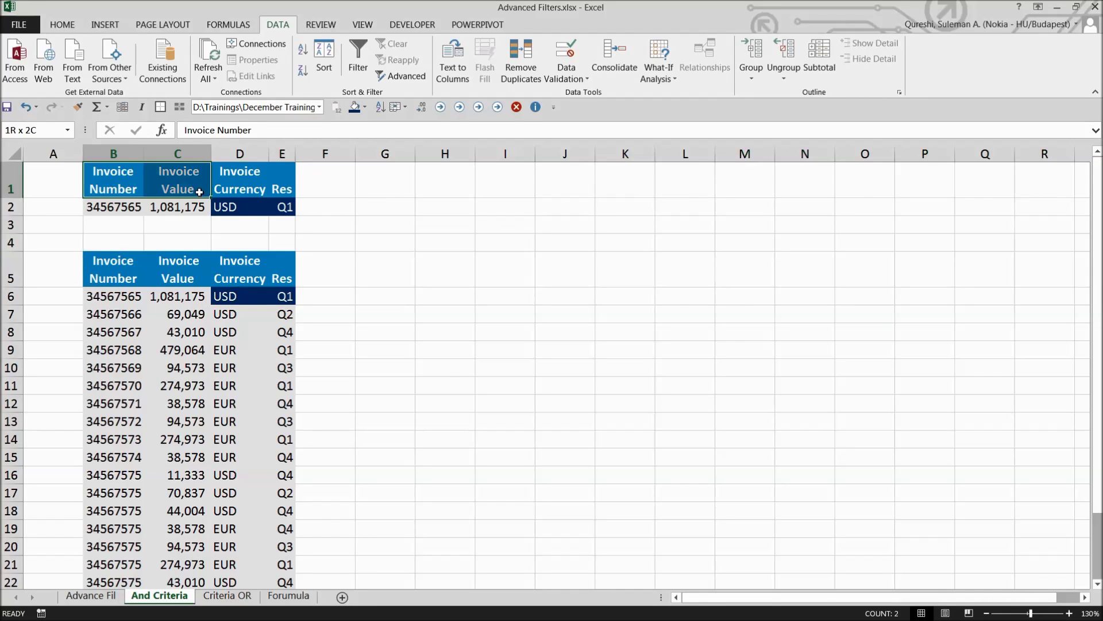
left_click_drag(119, 210, 178, 211)
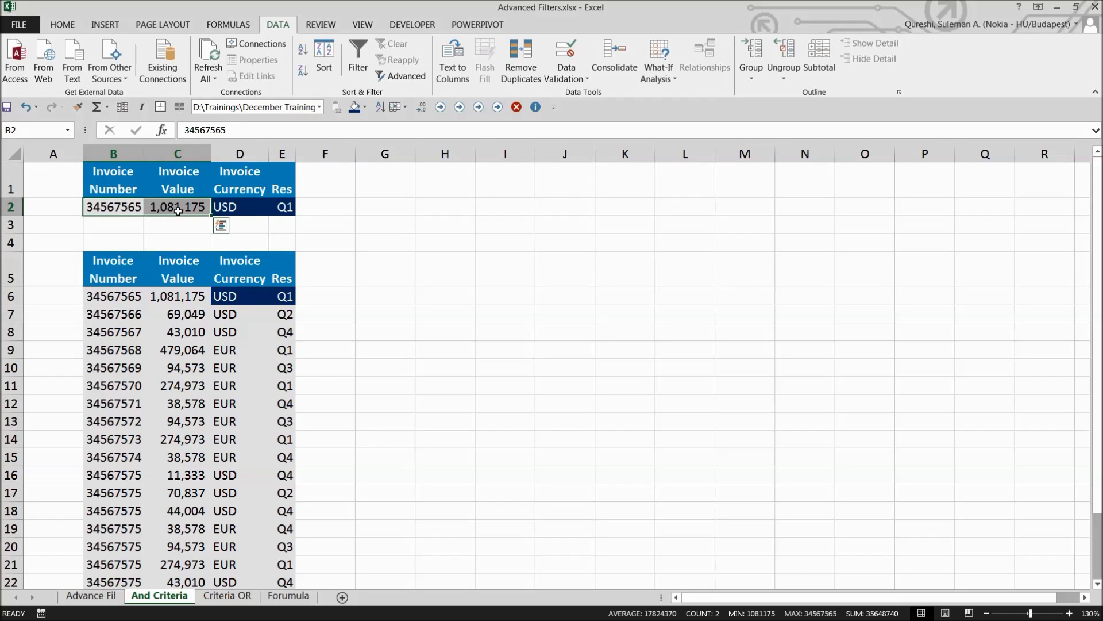
key("Delete")
left_click(229, 313)
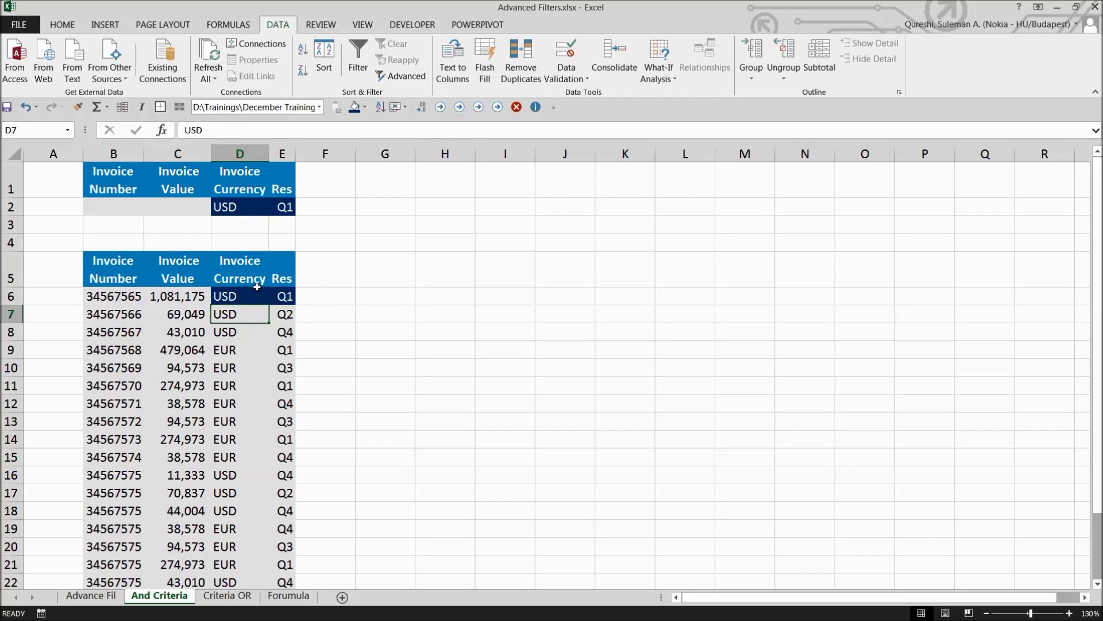
left_click(410, 274)
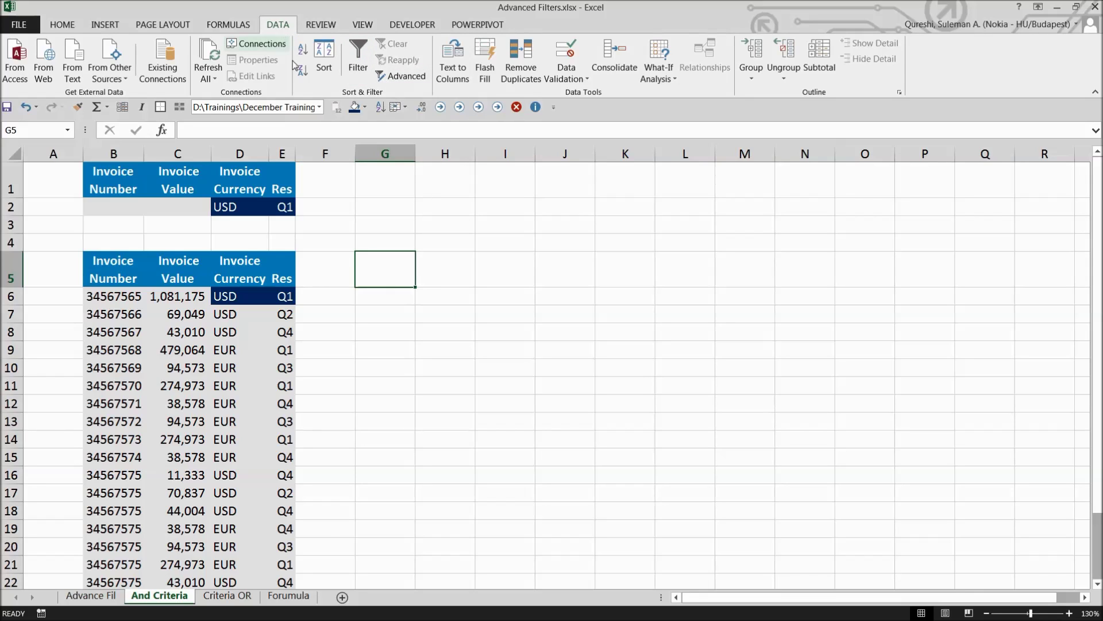
Step: Run Advanced Filter on the invoice table with USD/Q1 criteria, copying results to G5:J5
left_click(405, 77)
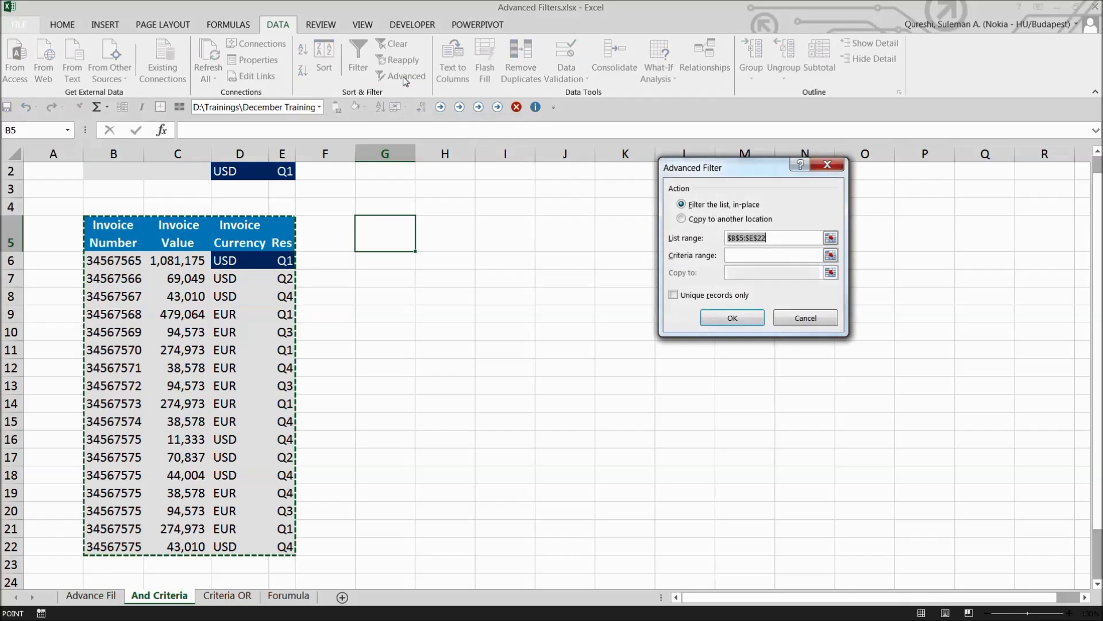
left_click(743, 253)
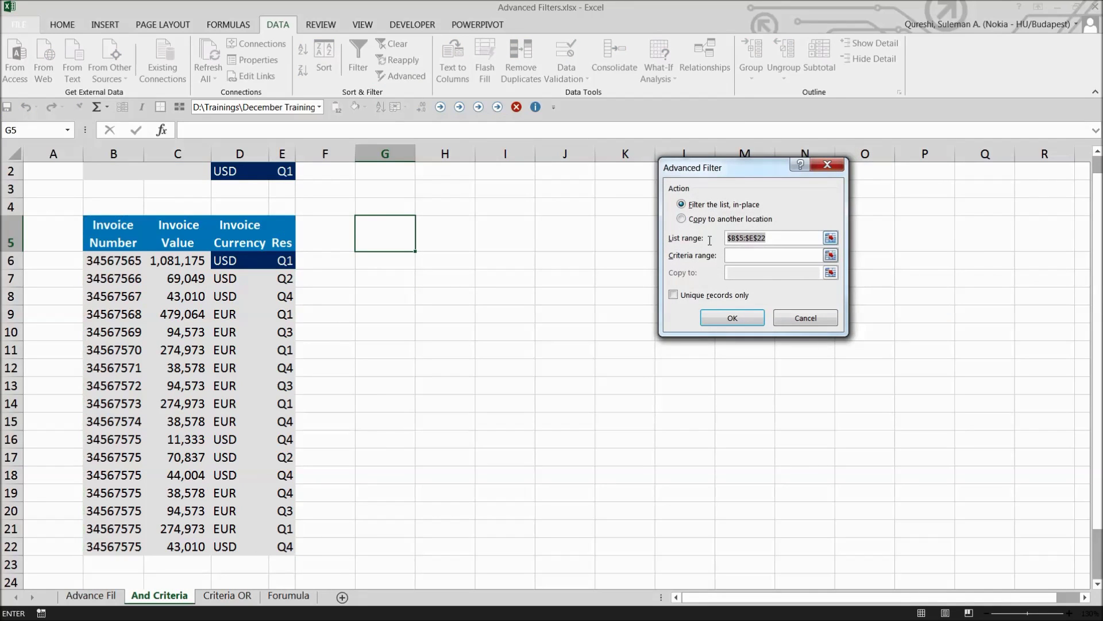
key("Delete")
left_click_drag(116, 245, 285, 552)
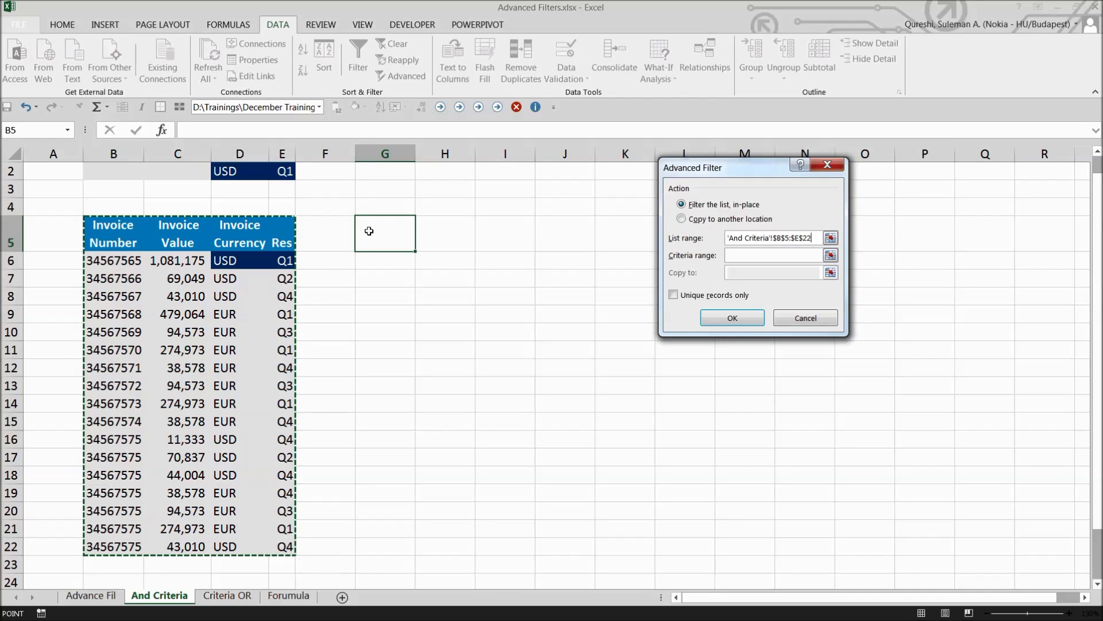
left_click(747, 255)
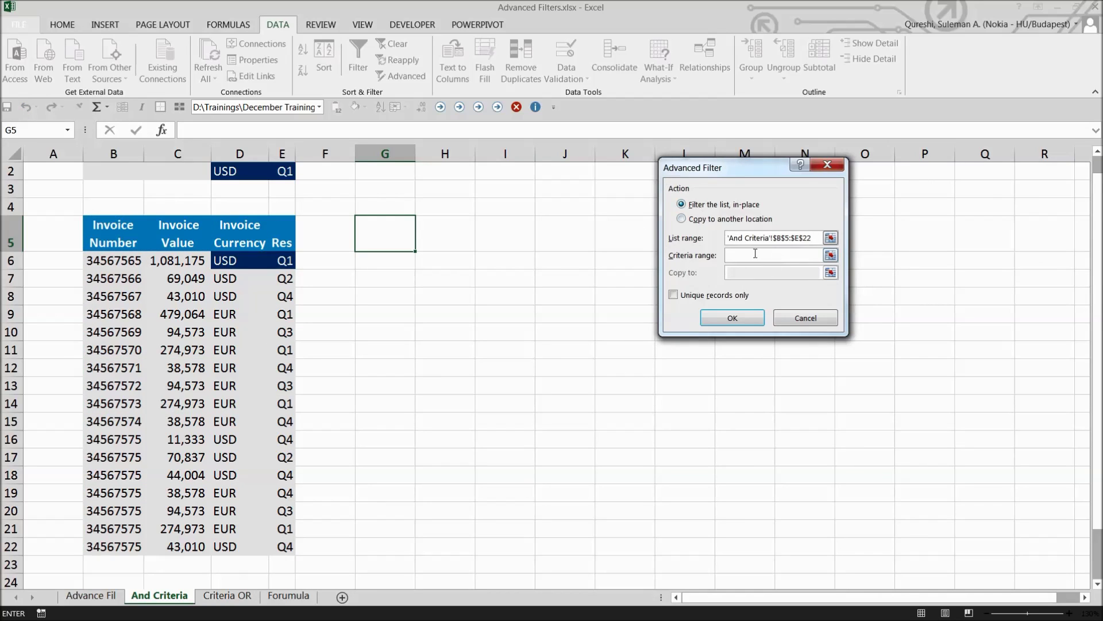
scroll(335, 241, "up", 1)
left_click_drag(118, 181, 274, 207)
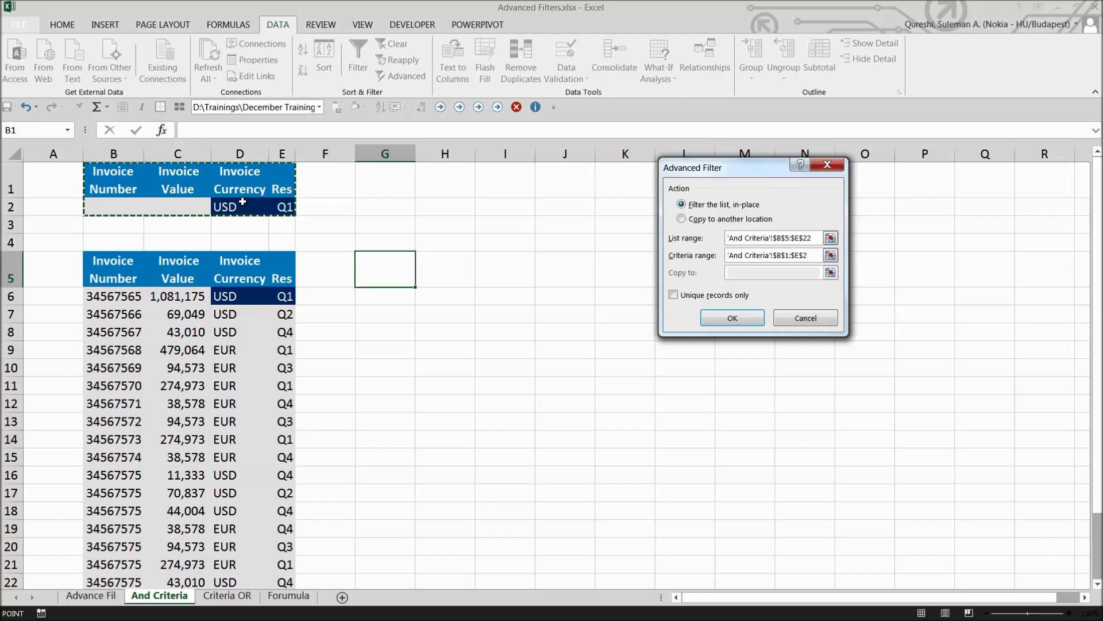
left_click(702, 221)
left_click(742, 271)
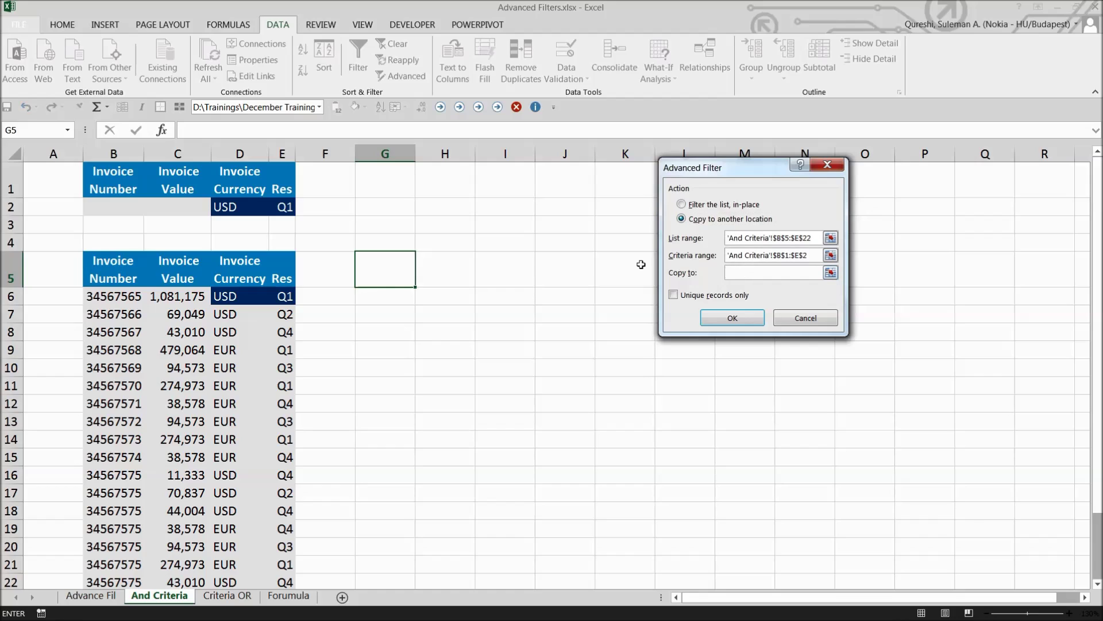
left_click(463, 272)
left_click_drag(404, 271, 593, 273)
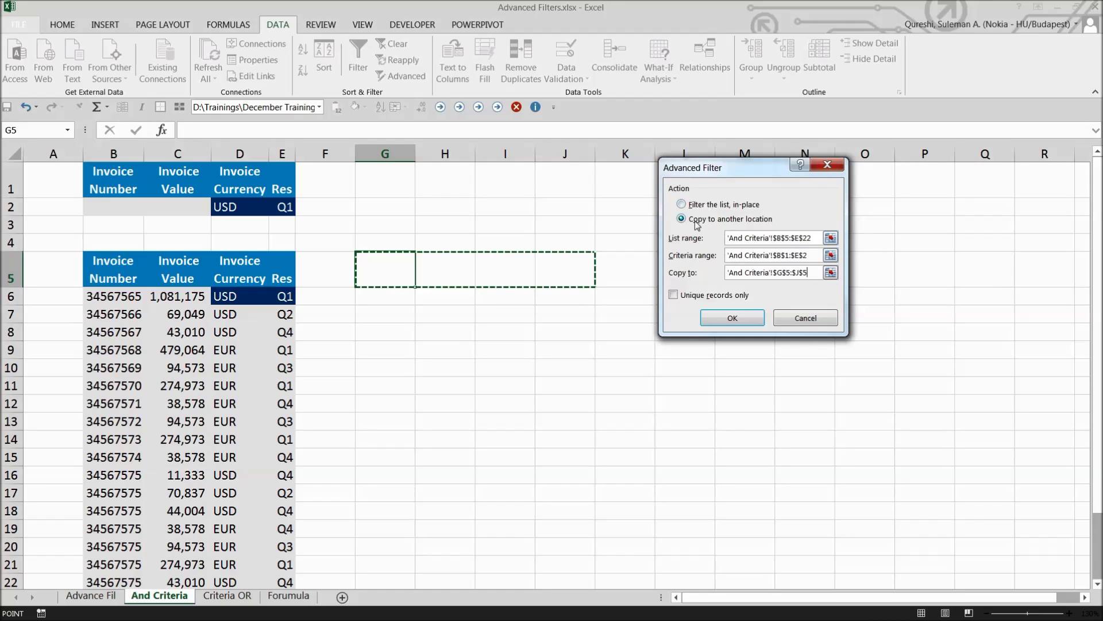
left_click(731, 317)
Step: Widen column H to show 1,081,175 and check the copied record against the USD and Q1 criteria
left_click(542, 332)
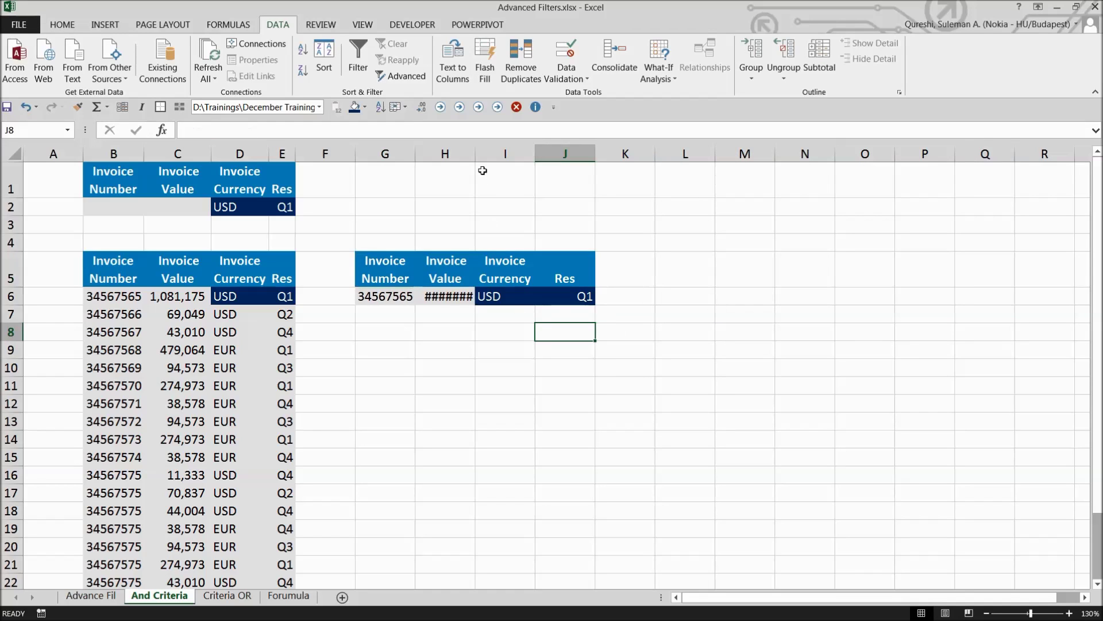
left_click_drag(476, 154, 484, 154)
left_click_drag(409, 296, 583, 301)
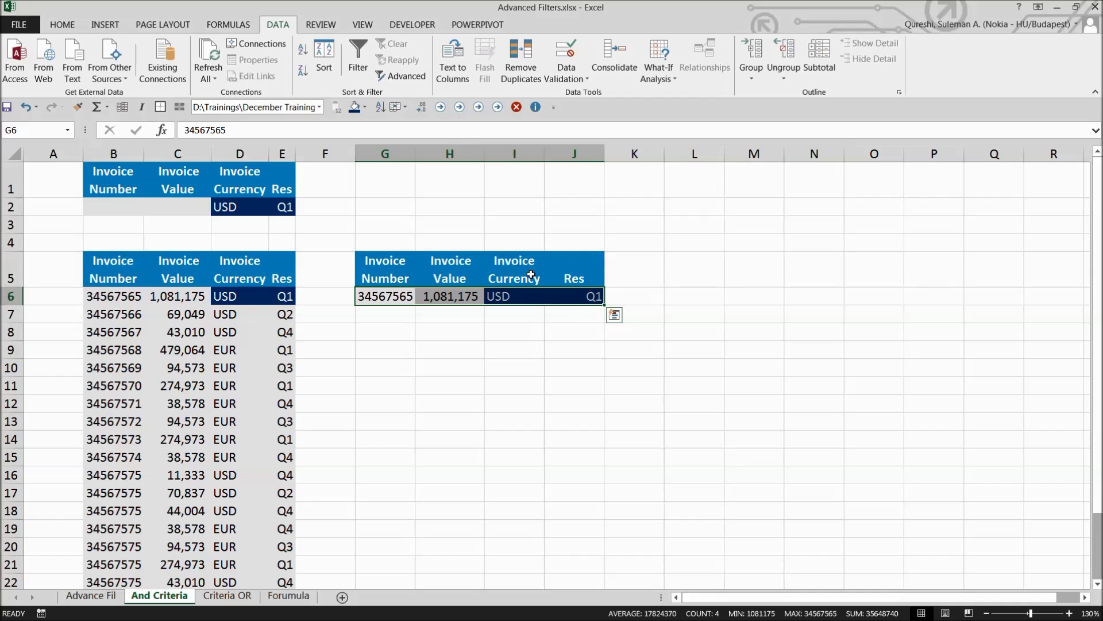
left_click_drag(508, 294, 580, 298)
left_click(583, 297)
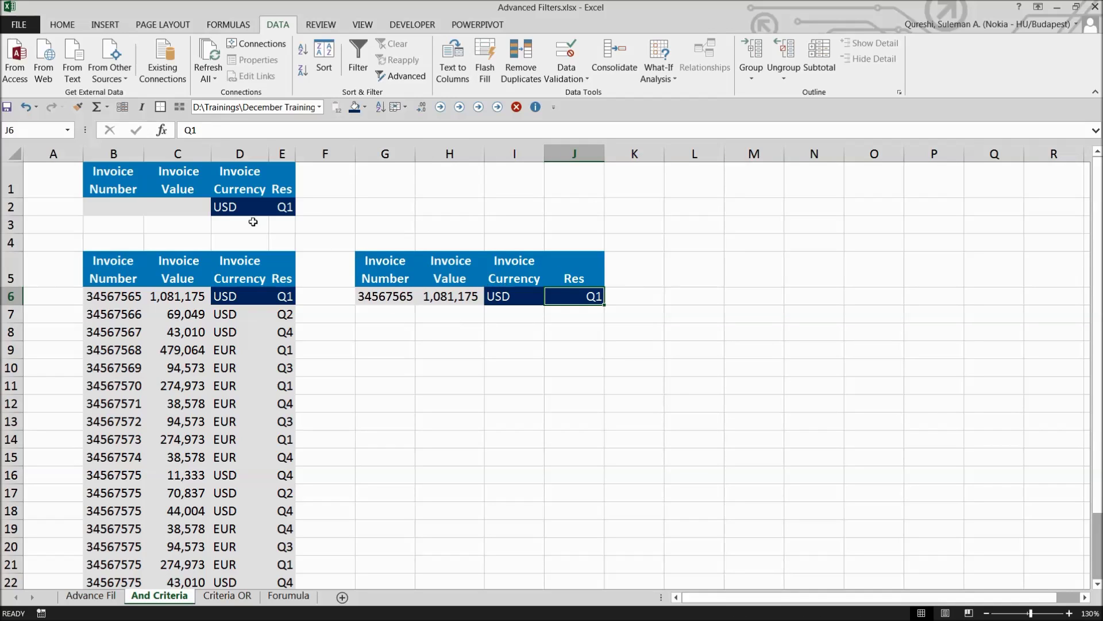
left_click_drag(247, 207, 289, 210)
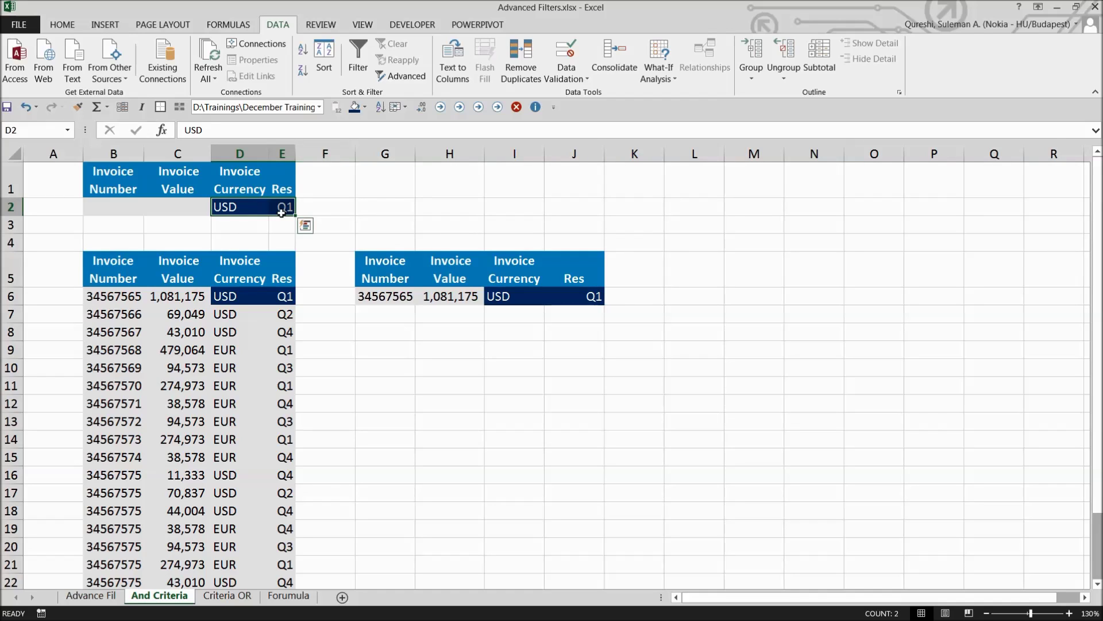
left_click(216, 596)
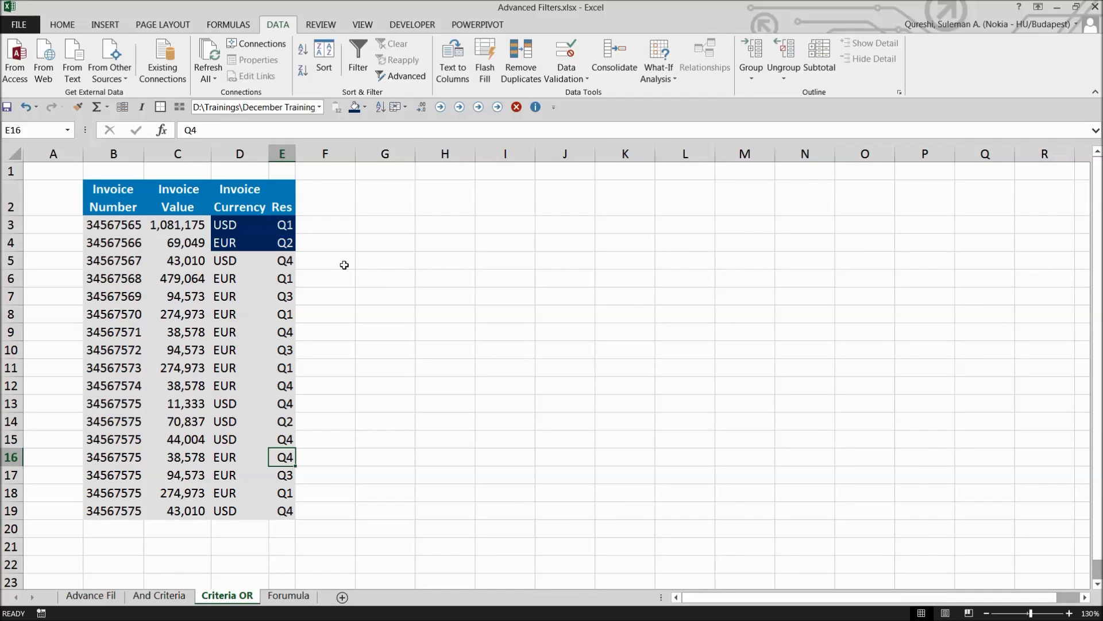
Step: Insert blank rows above the Criteria OR invoice table
left_click_drag(233, 226, 285, 242)
left_click(241, 242)
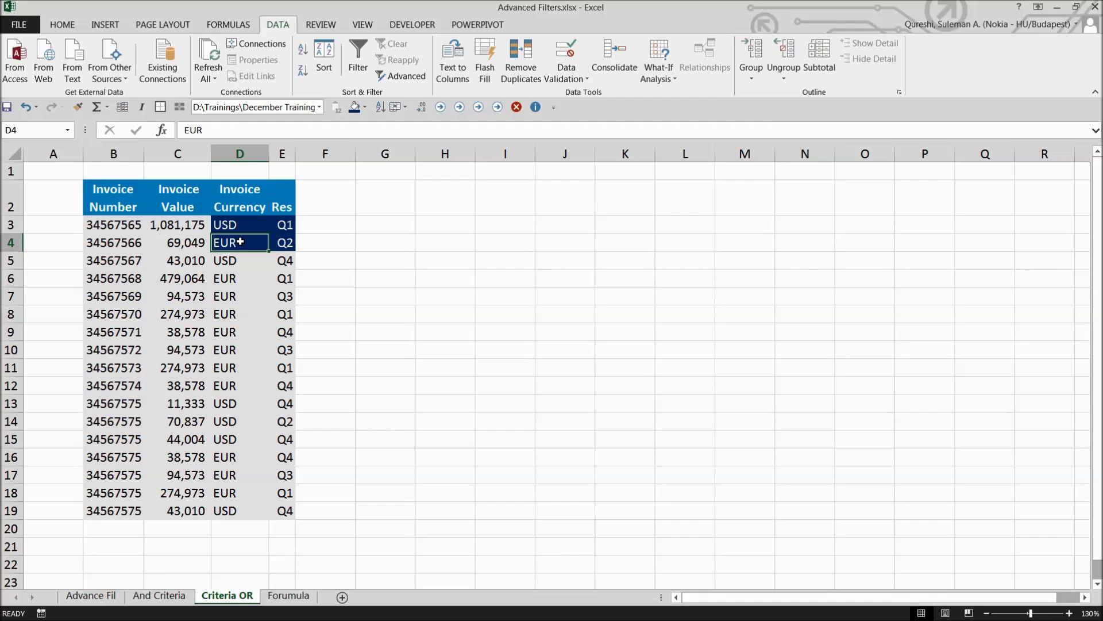
left_click_drag(283, 230, 285, 242)
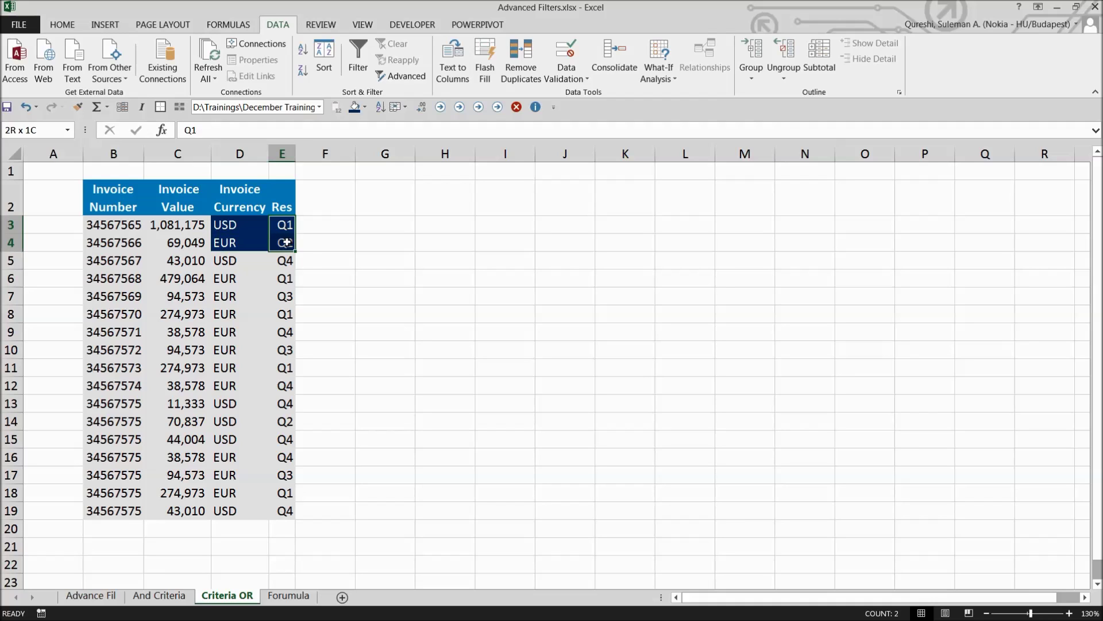
left_click(16, 202)
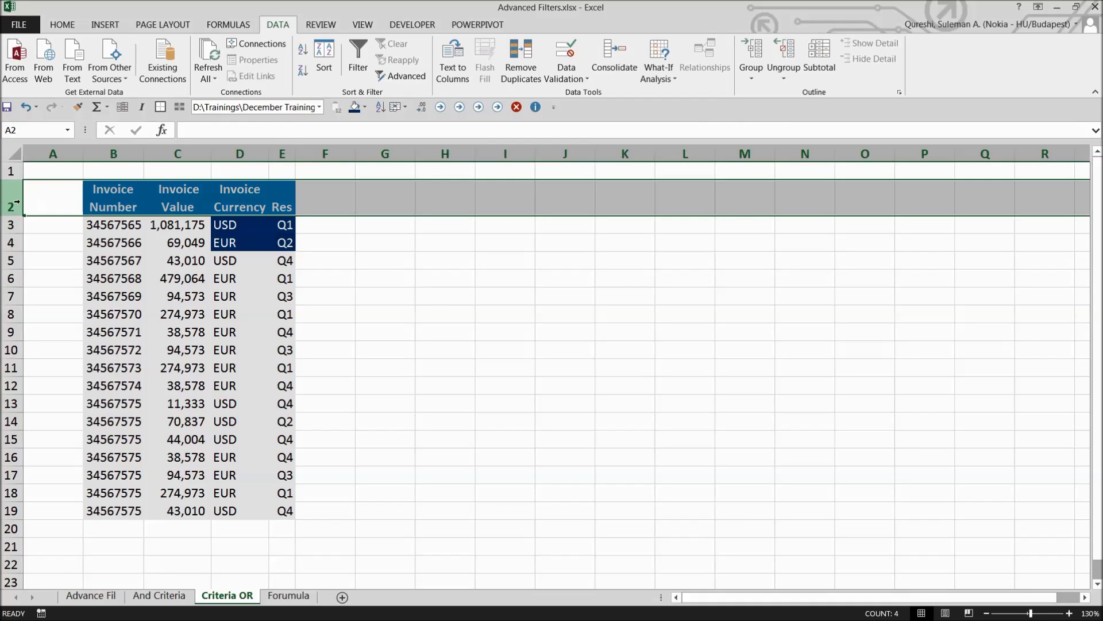
key("ctrl+shift+plus")
key("ctrl+shift+plus")
key("ctrl+shift+plus")
key("ctrl+shift+plus")
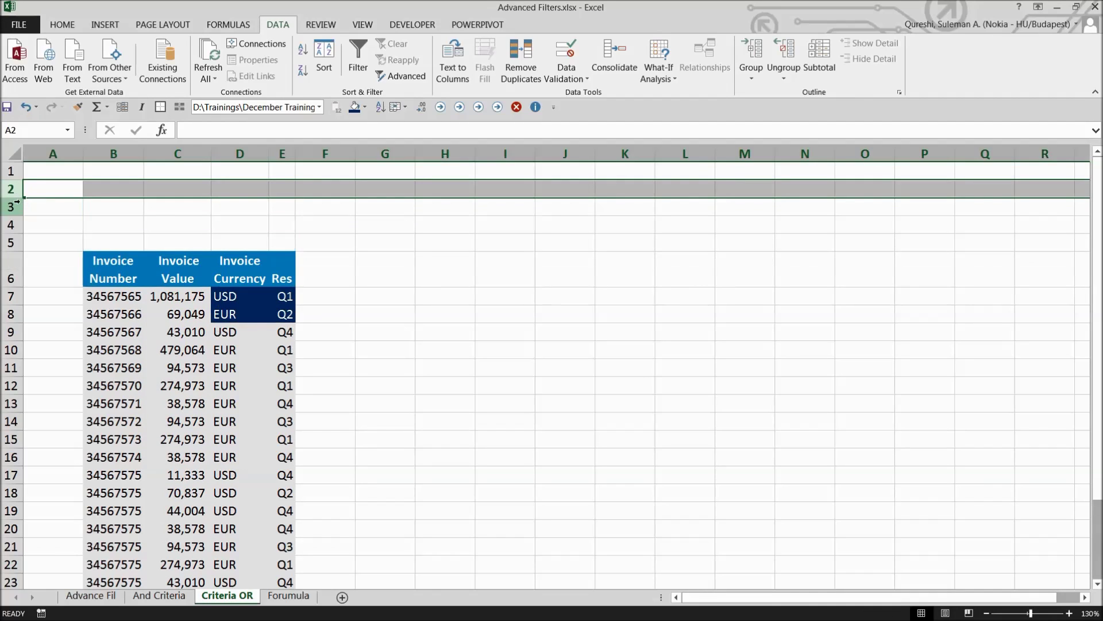
Step: Copy the header and first two invoice rows B6:E8 to B1:E3
left_click(110, 269)
left_click_drag(175, 268, 285, 308)
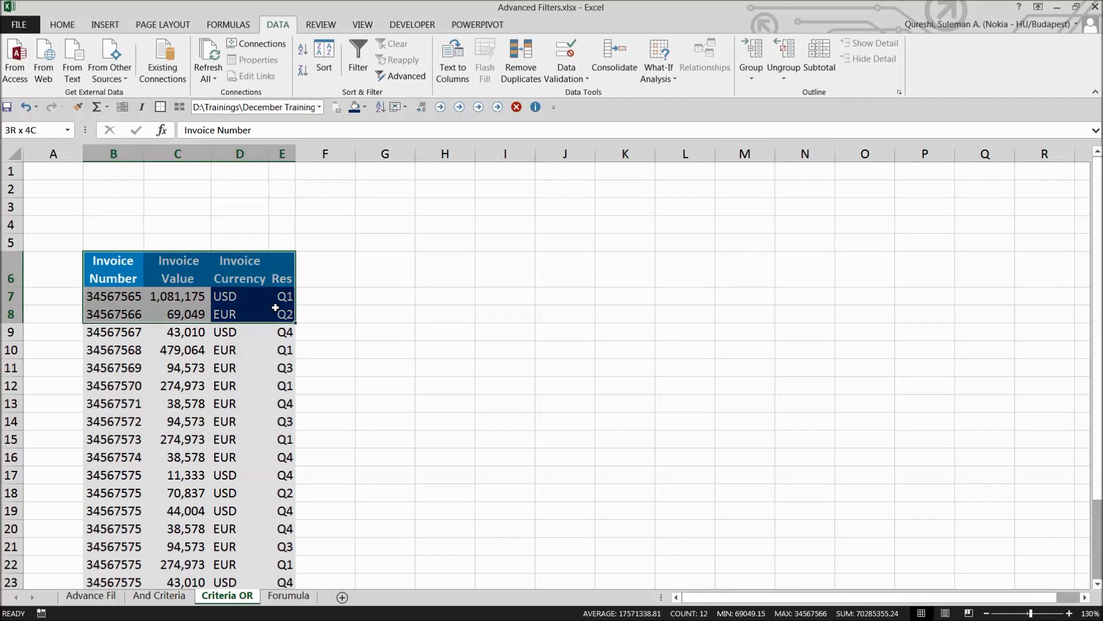
key("ctrl+c")
left_click(116, 175)
key("ctrl+v")
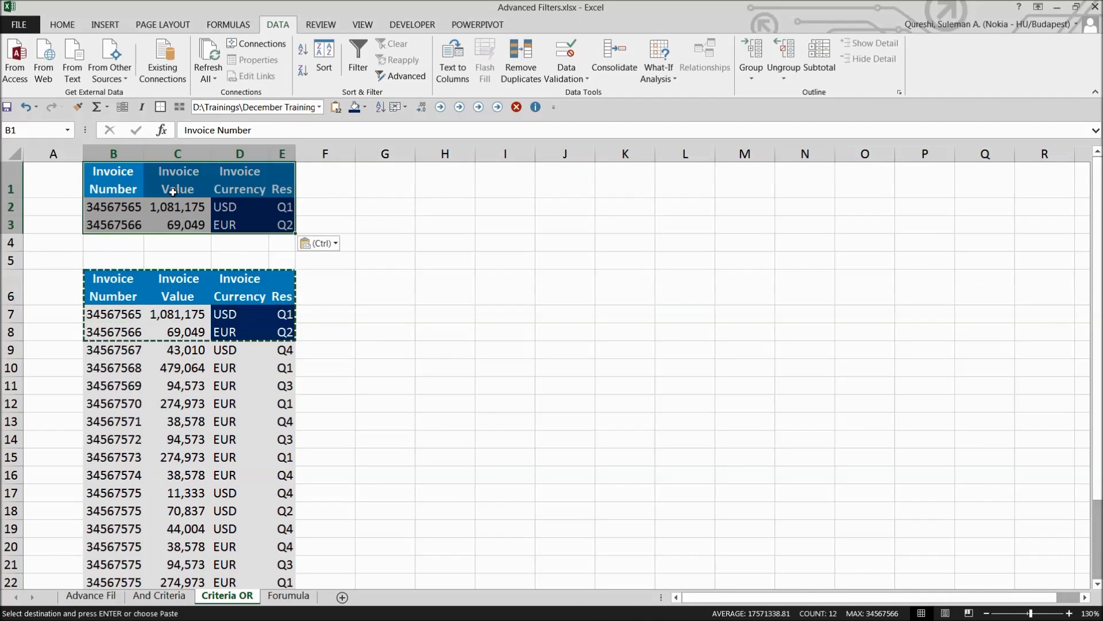
Step: Clear the invoice number and value cells B2:C3, keeping USD/Q1 and EUR/Q2 as criteria
left_click(13, 258)
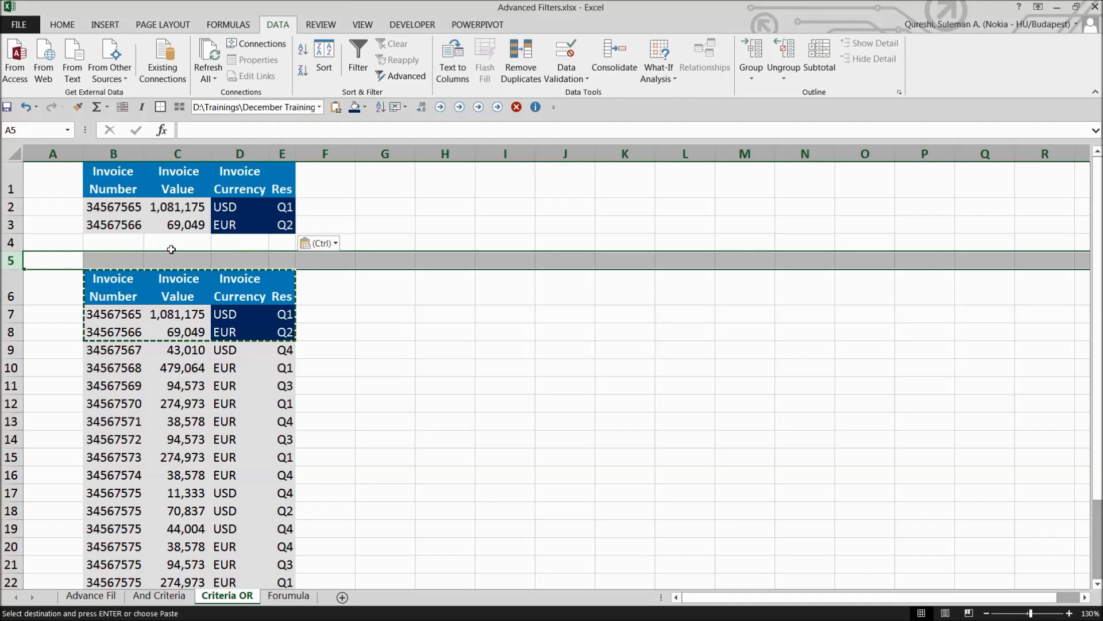
left_click(343, 301)
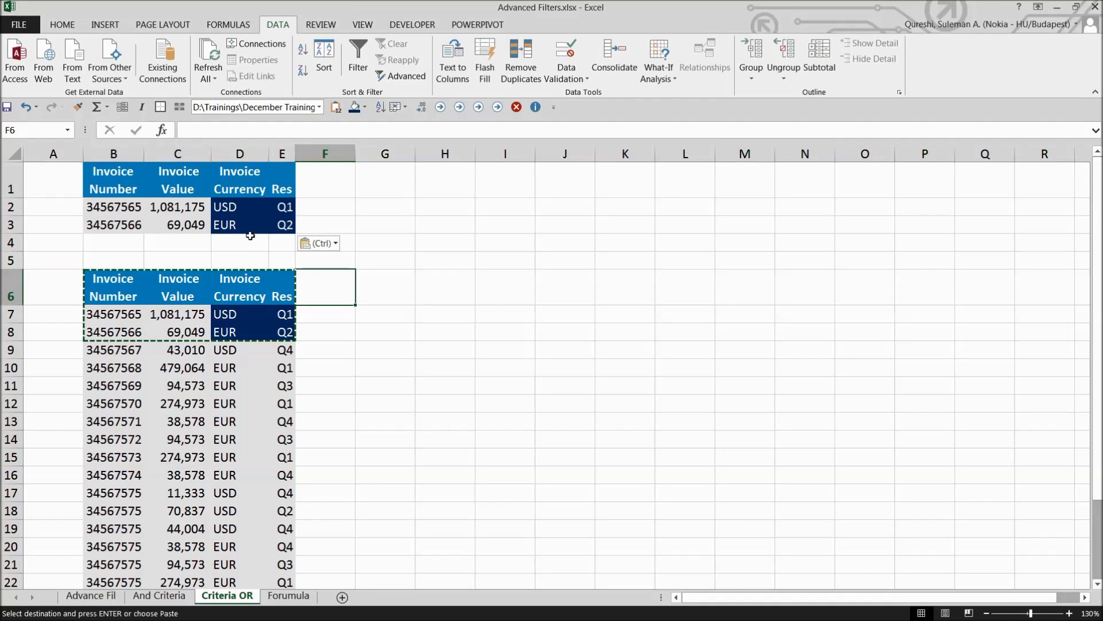
left_click_drag(141, 211, 173, 227)
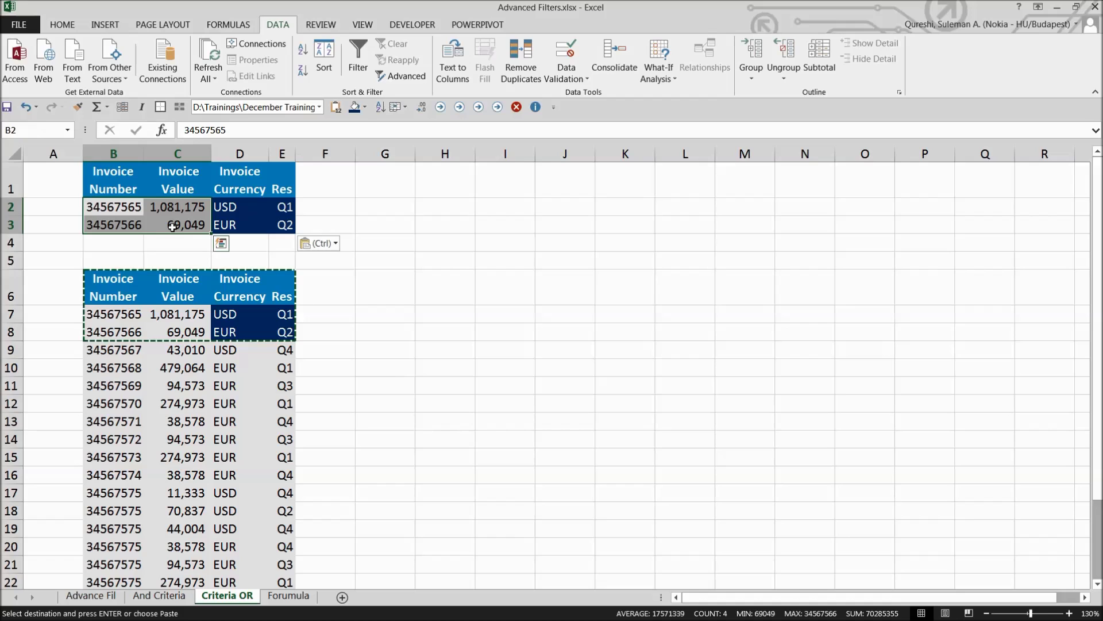
key("Delete")
left_click(291, 242)
left_click(298, 212)
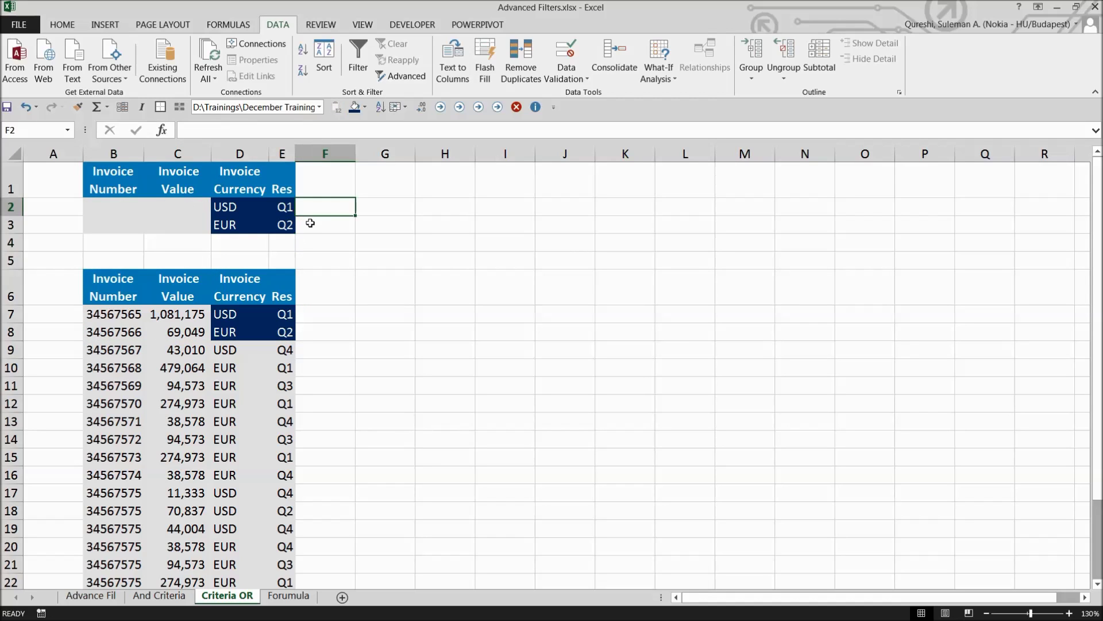
left_click(401, 75)
Step: Filter list B6:E23 in place with criteria B1:E3, leaving 2 of 17 records
left_click(764, 255)
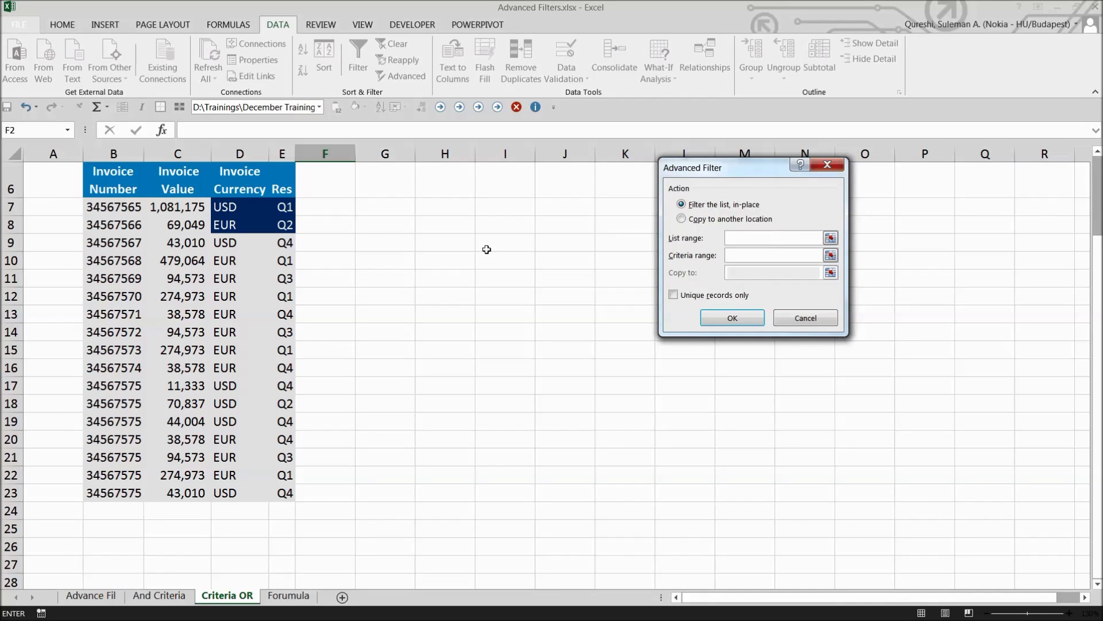
left_click_drag(129, 194, 287, 495)
scroll(322, 362, "up", 2)
left_click(739, 257)
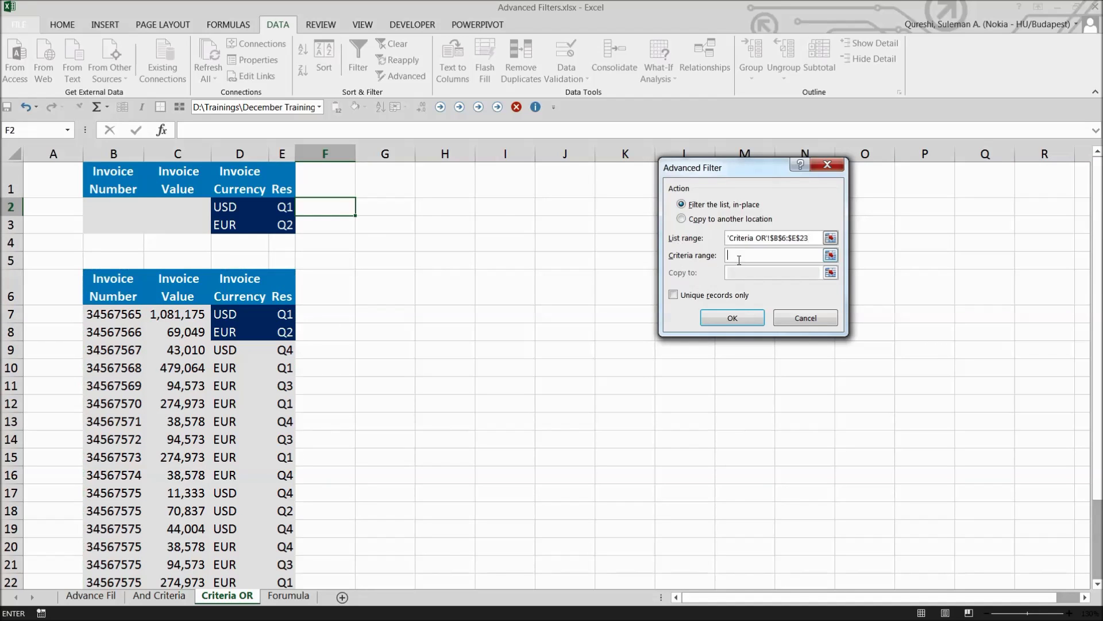
left_click_drag(118, 183, 277, 221)
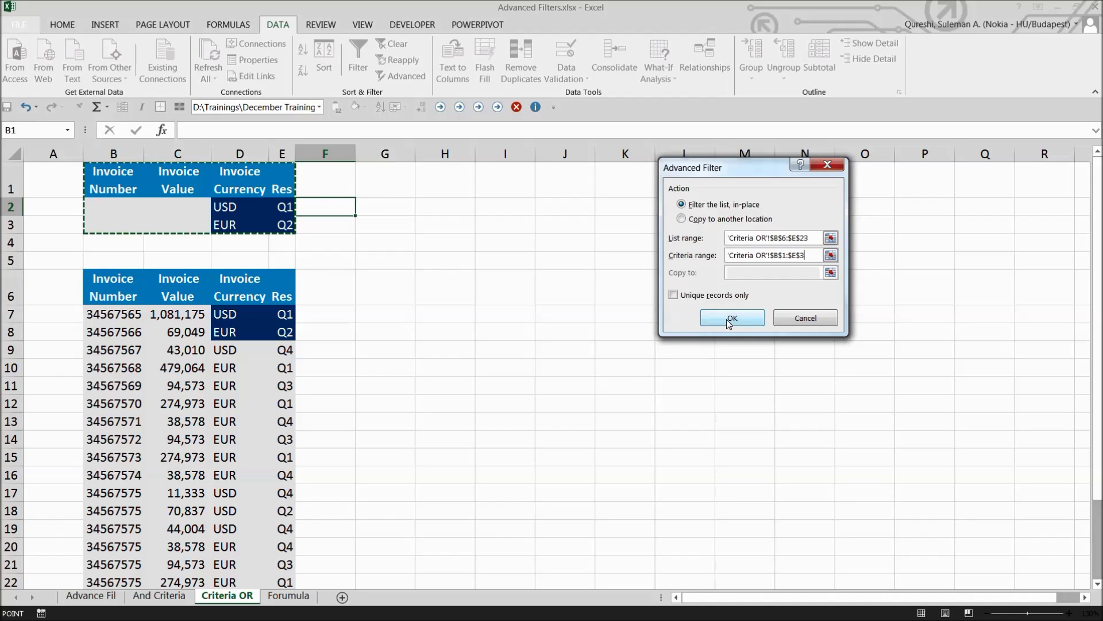
left_click(704, 321)
left_click(259, 368)
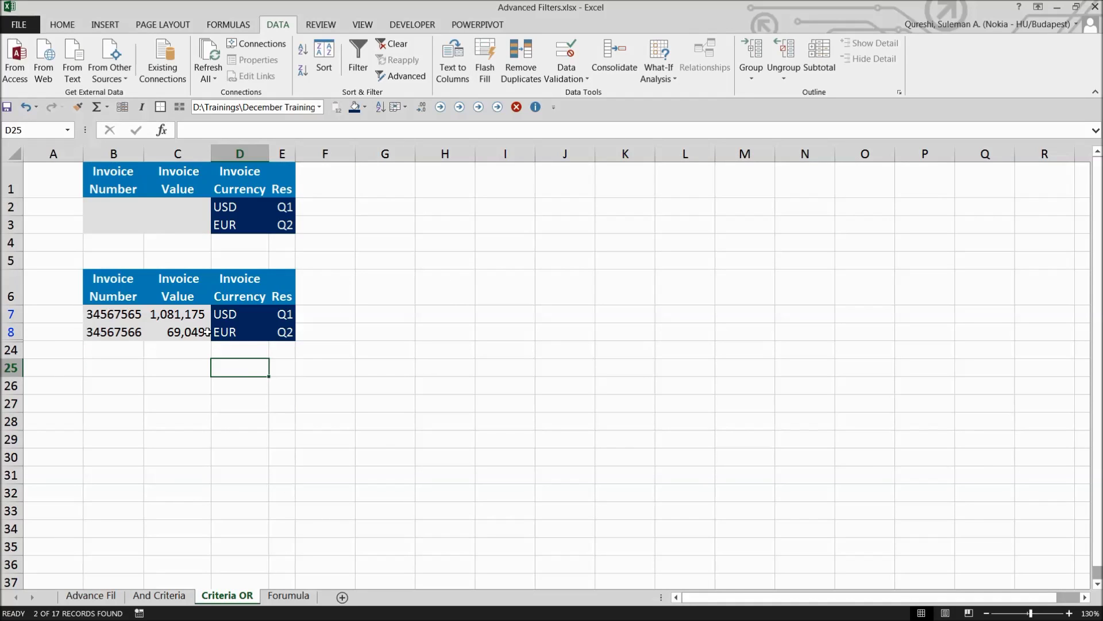
Step: Review the USD and EUR results, then clear the filter so all 17 invoices show
left_click_drag(218, 315, 218, 327)
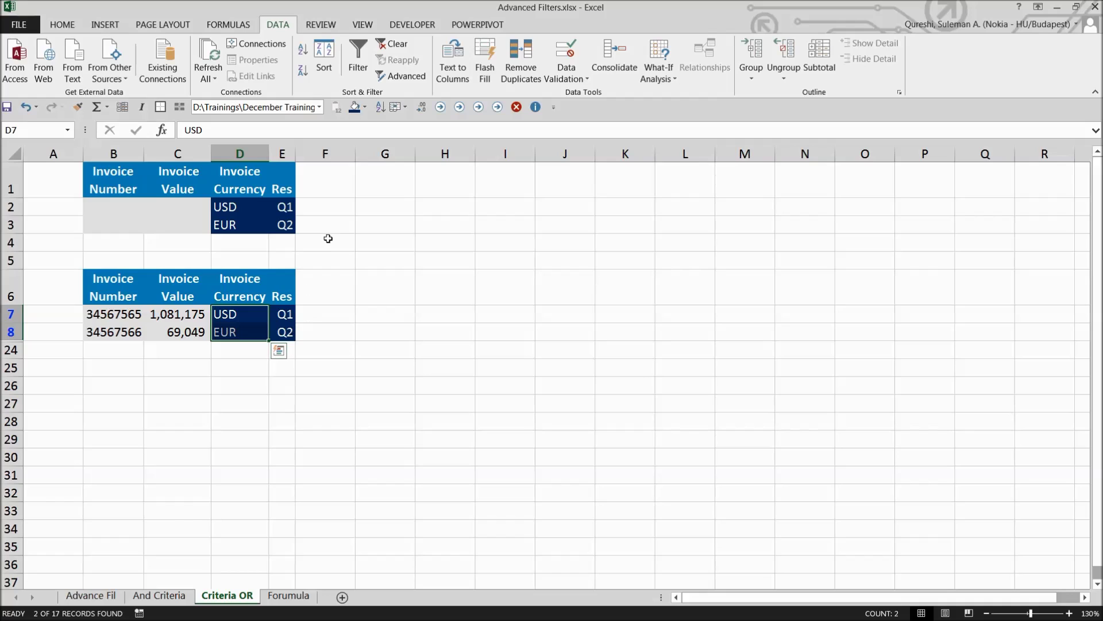
left_click(390, 45)
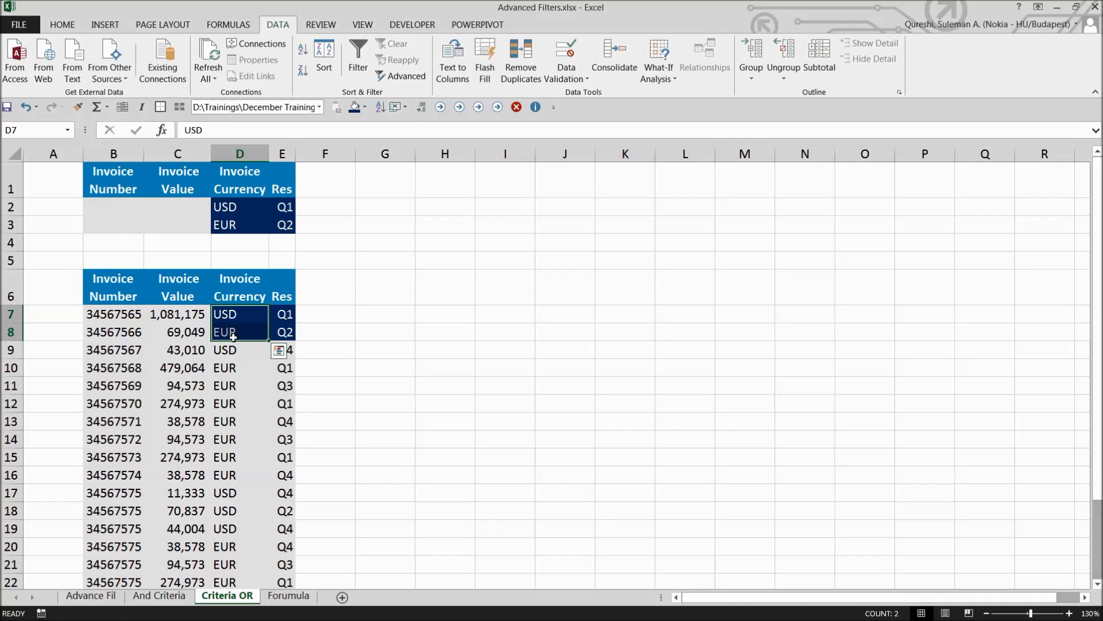
left_click(319, 293)
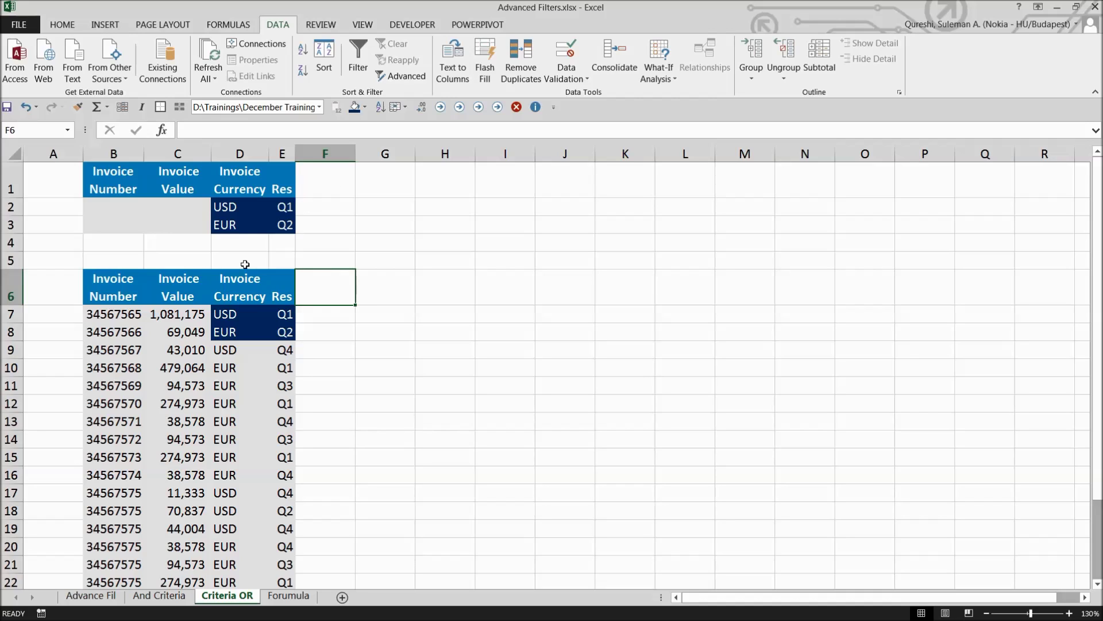
left_click(277, 225)
Step: Change the second criterion in E3 from Q2 to Q3
left_click(233, 130)
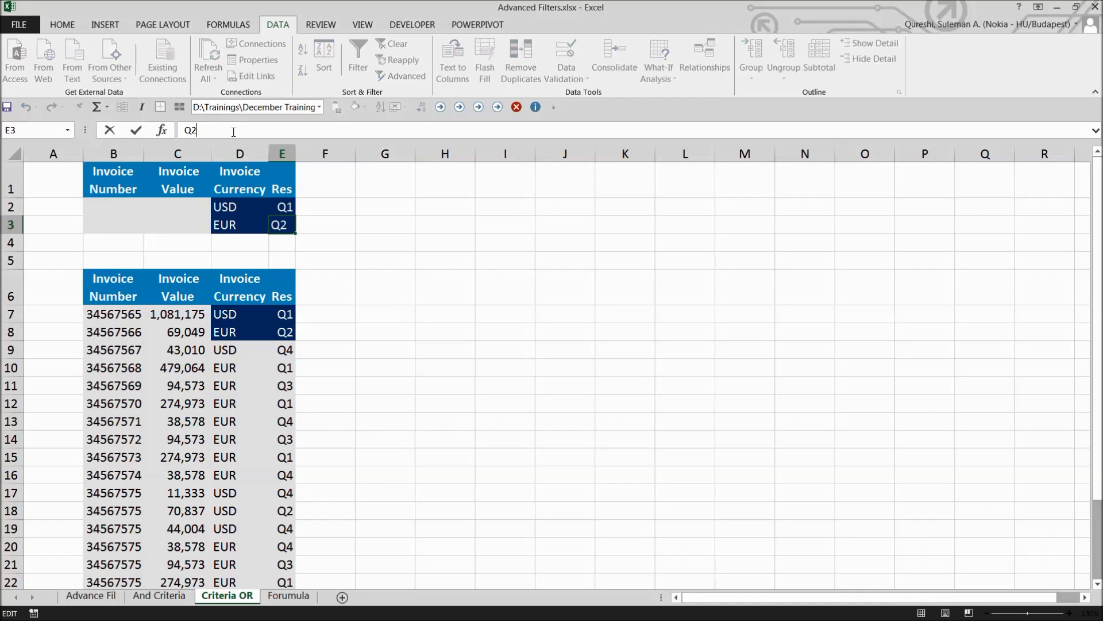
key("BackSpace")
type("3")
key("Return")
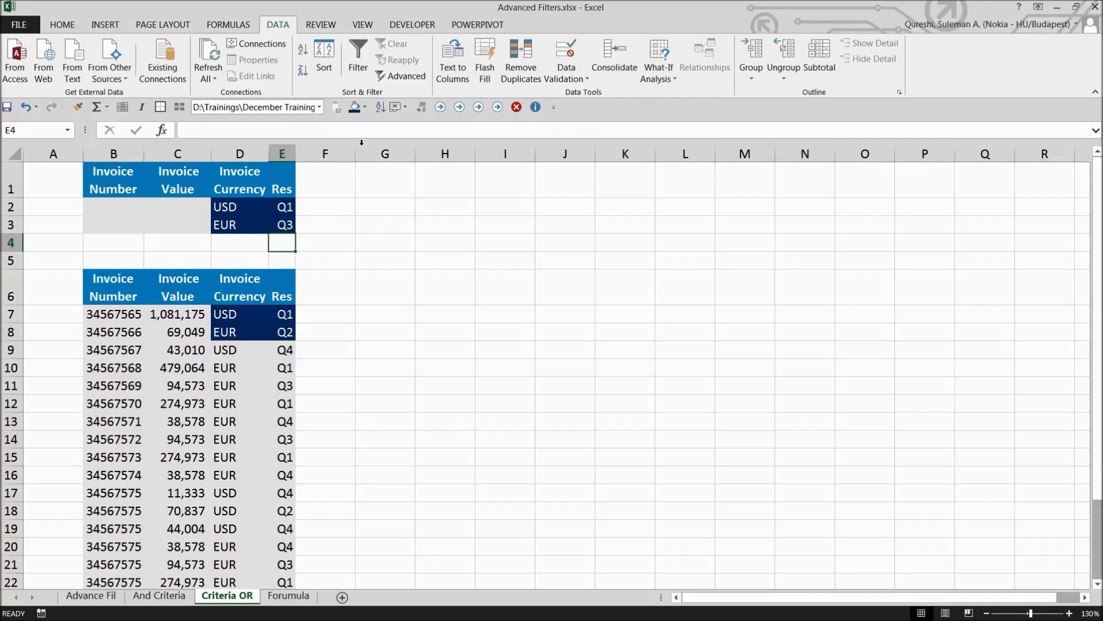
Step: Reapply the Advanced Filter with list range B6:E23 and criteria range B1:E3
left_click(402, 76)
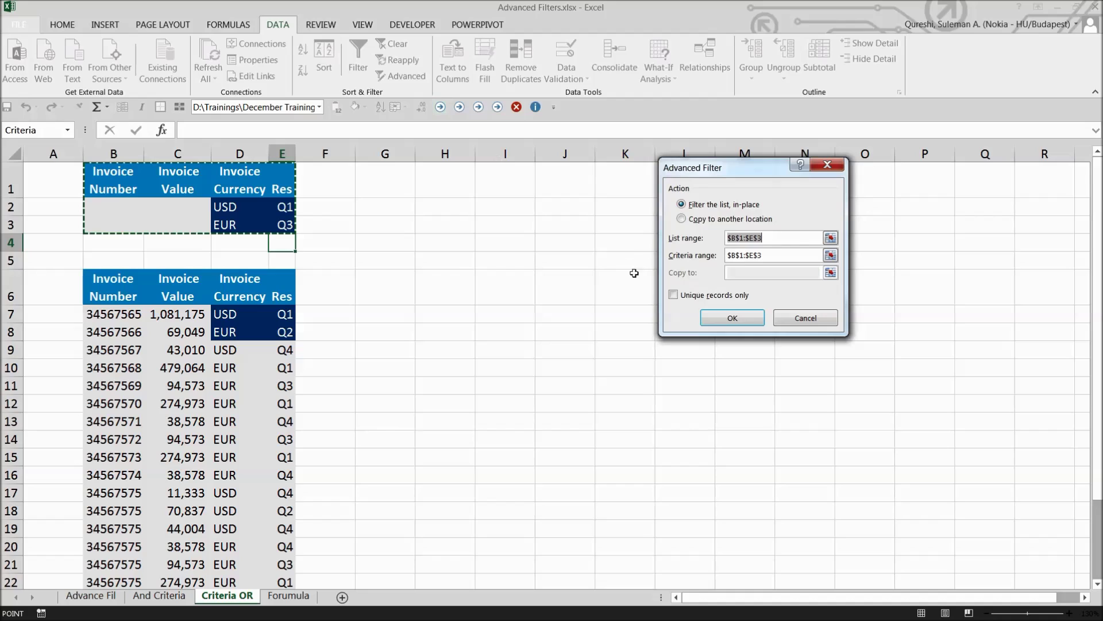
left_click(753, 255)
left_click(770, 238)
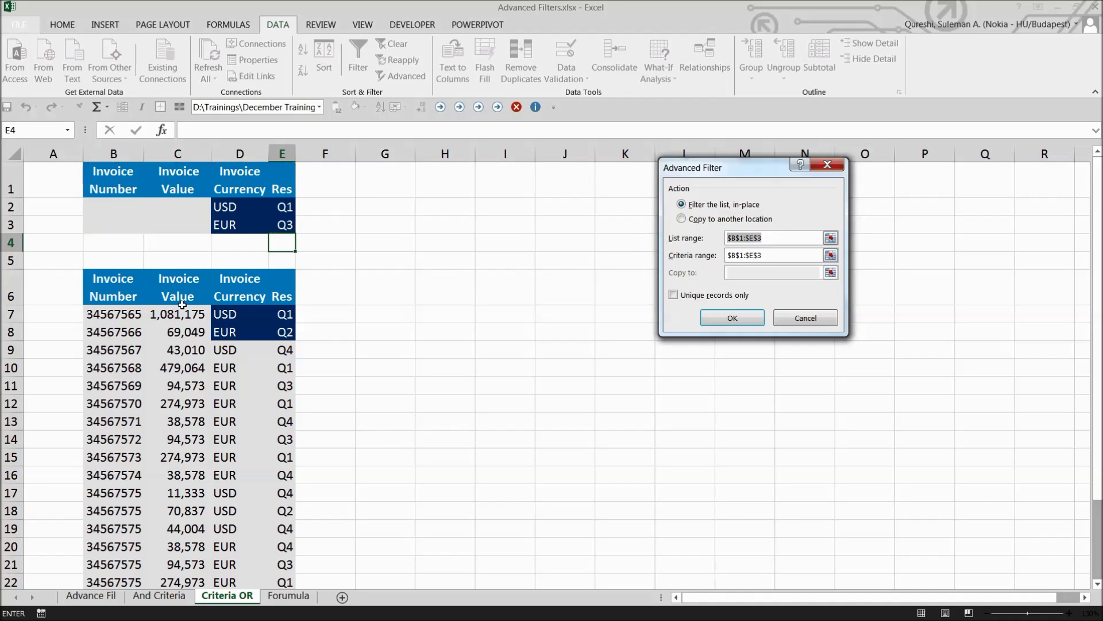
key("Delete")
left_click_drag(105, 293, 287, 546)
left_click(739, 257)
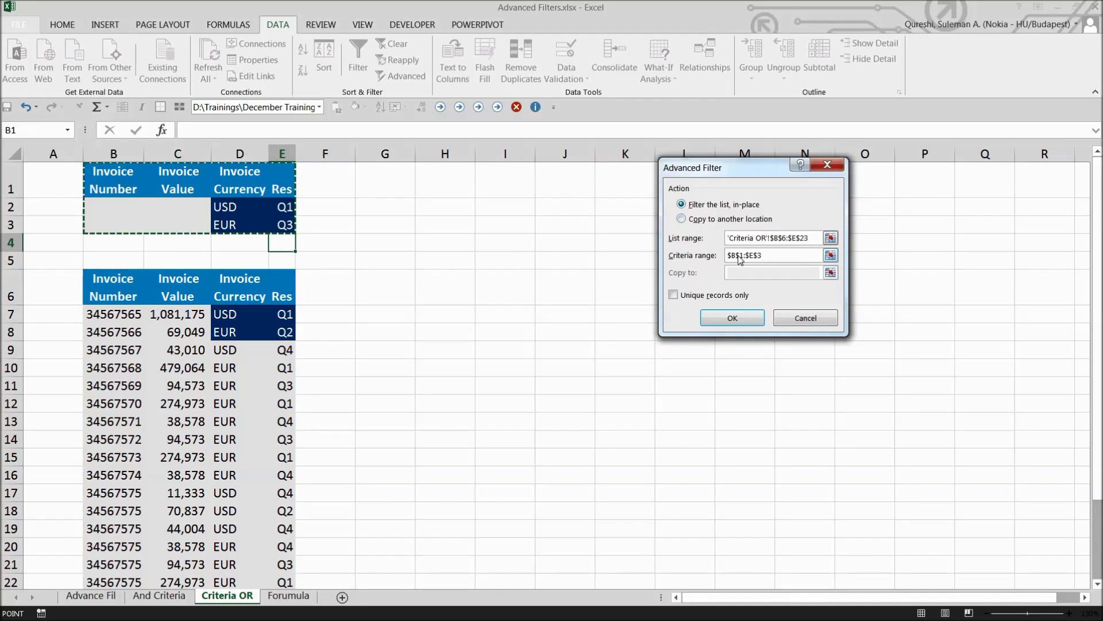
double_click(740, 257)
key("BackSpace")
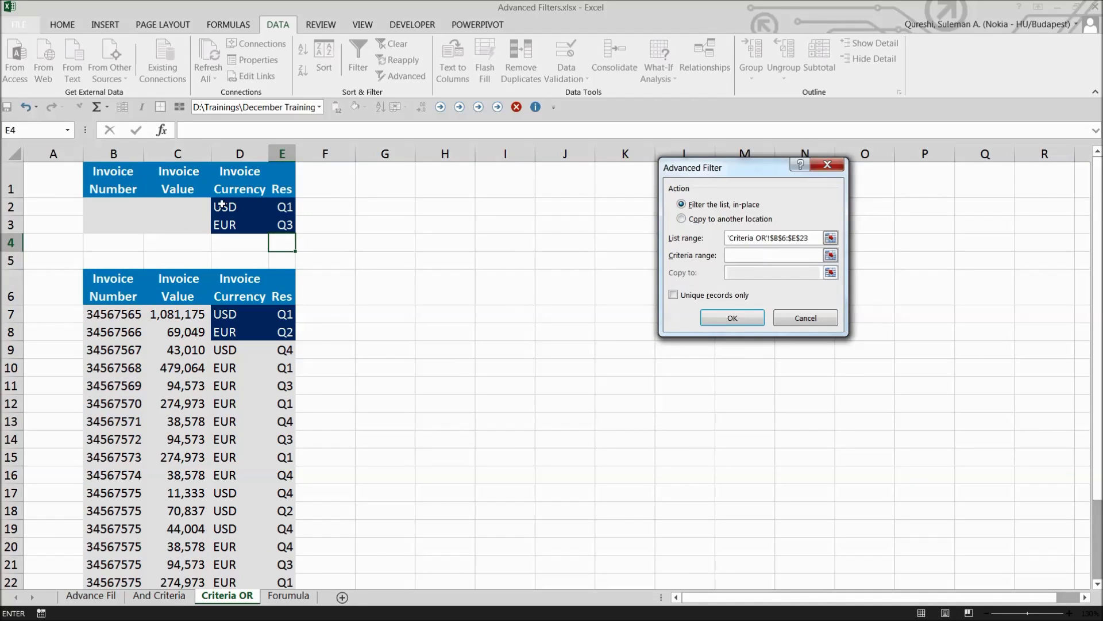
left_click_drag(129, 188, 288, 223)
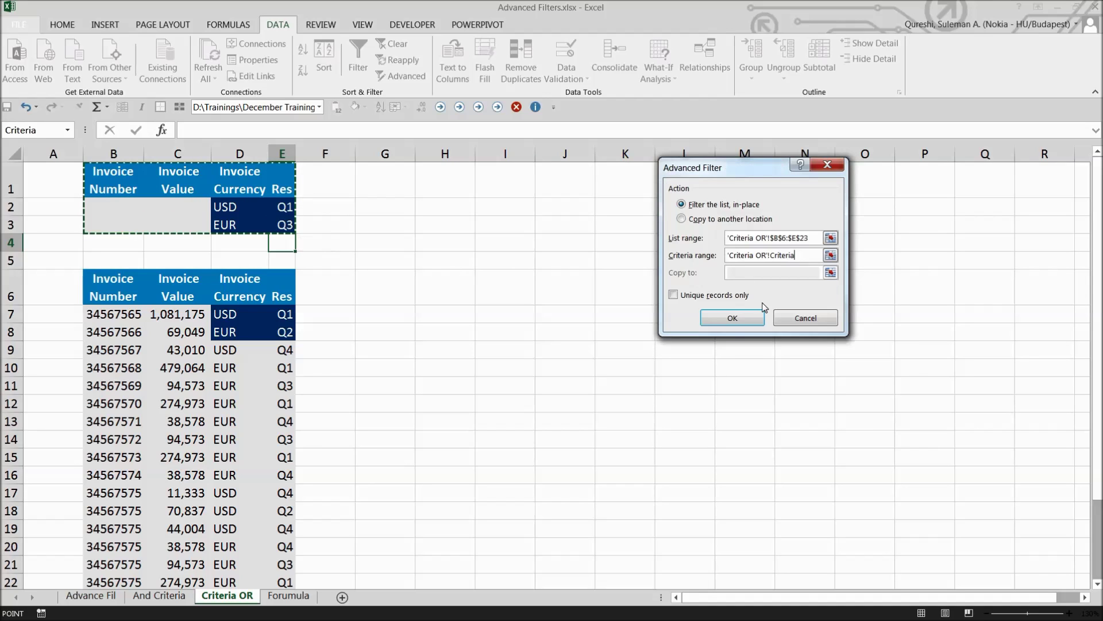
left_click(731, 317)
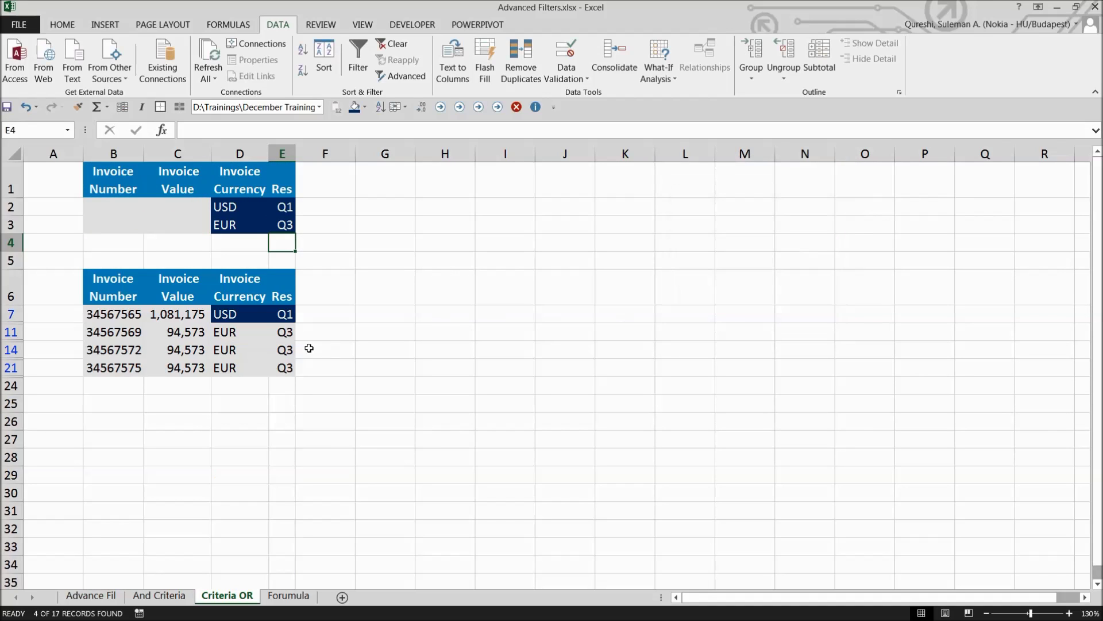
Step: Check the USD Q1 and EUR Q3 result rows against the two OR criteria rows
left_click(264, 313)
left_click(282, 313)
left_click_drag(282, 331, 283, 368)
left_click_drag(241, 332, 242, 363)
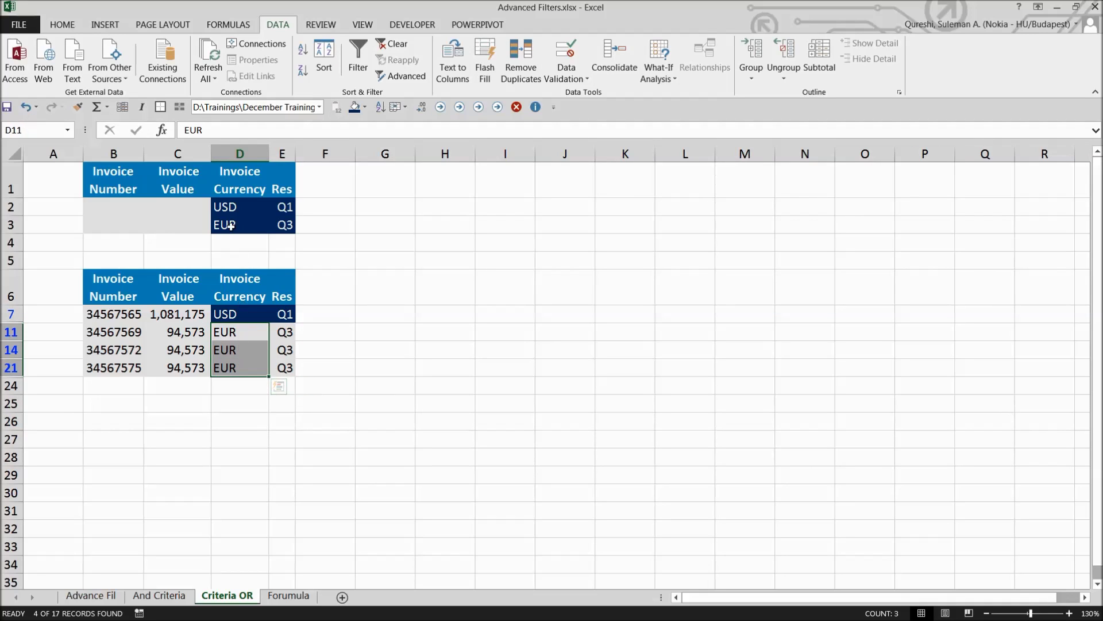
left_click_drag(231, 226, 277, 209)
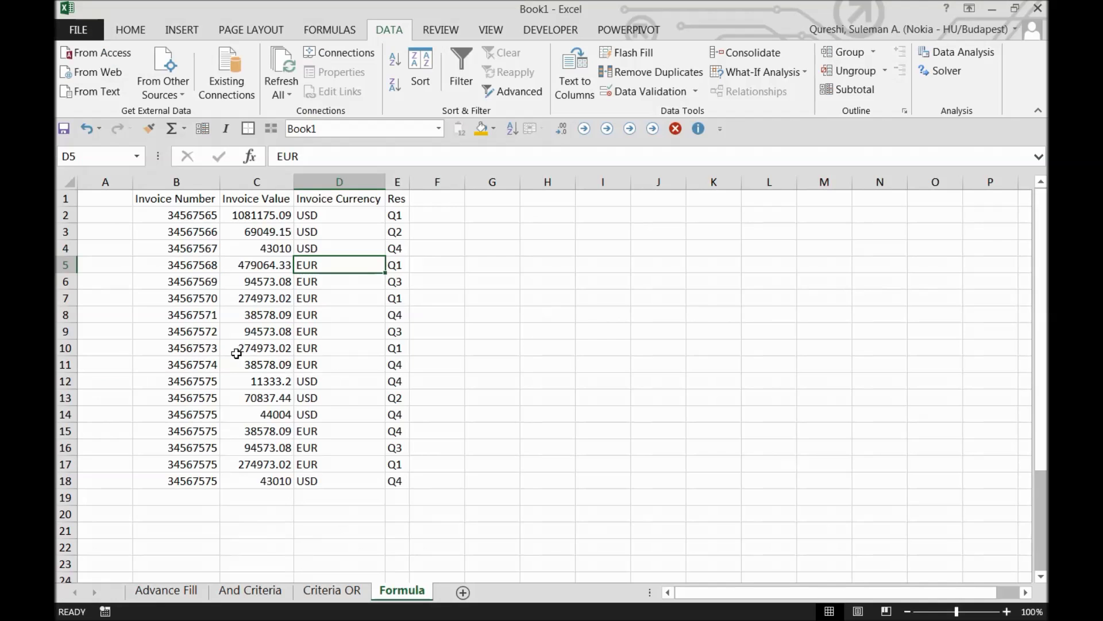
Step: Insert blank rows above the Formula sheet's invoice table
left_click(235, 353)
scroll(232, 352, "up", 2)
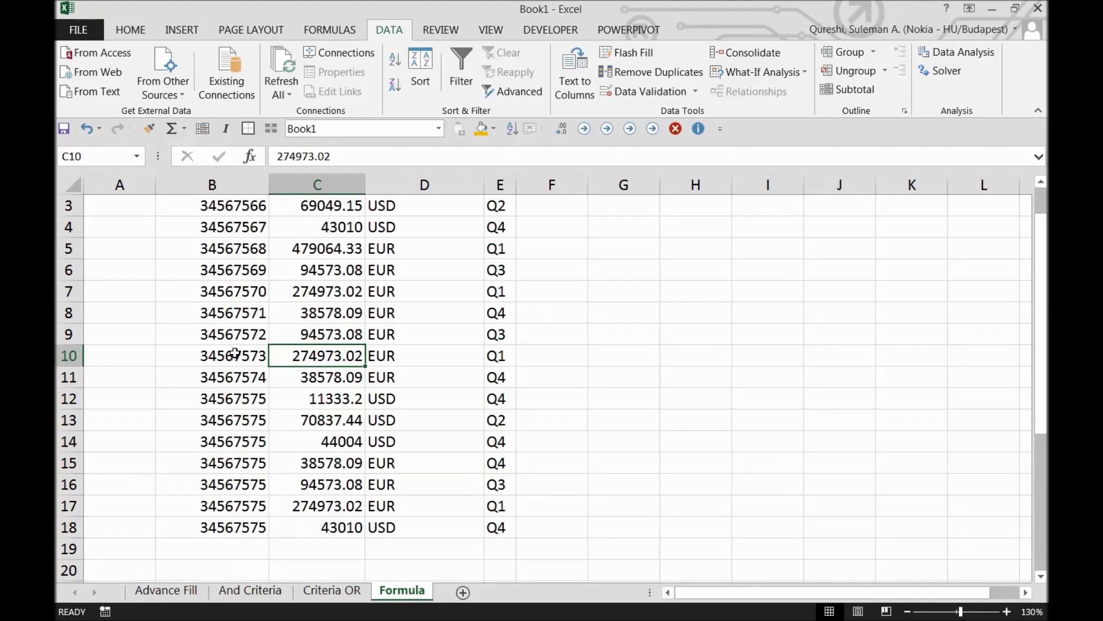
left_click(278, 318)
scroll(294, 322, "up", 1)
left_click(289, 212)
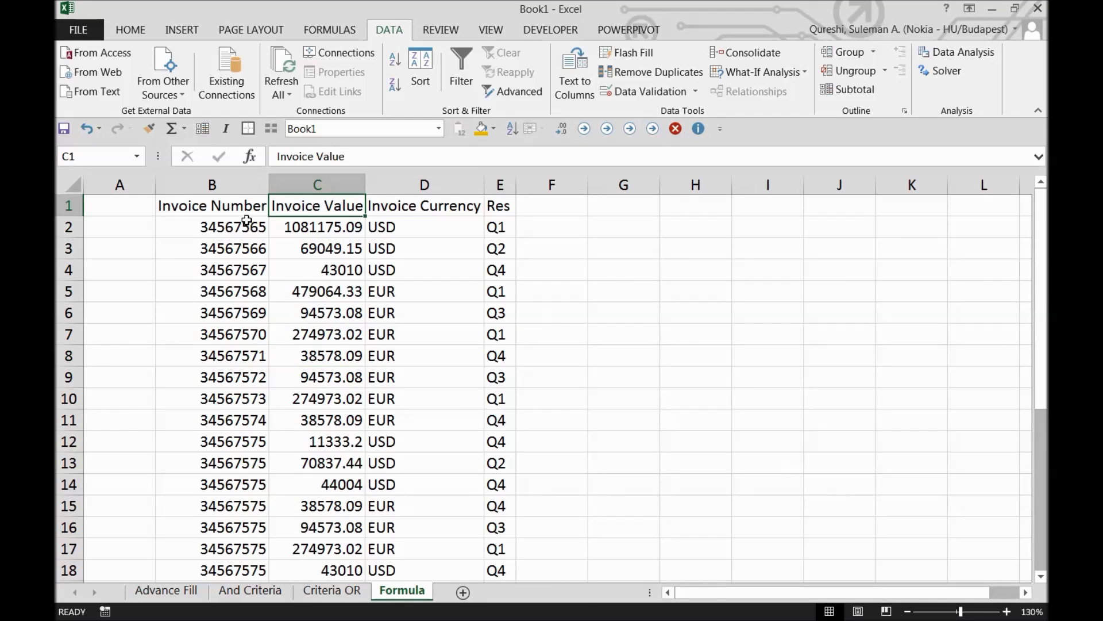
left_click_drag(235, 216, 494, 335)
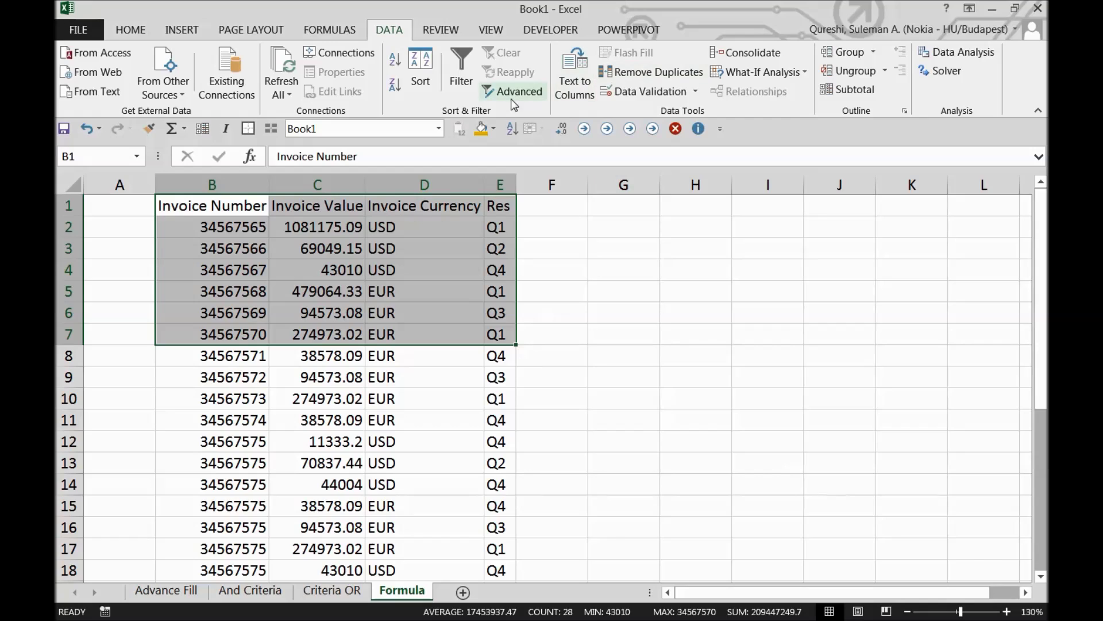
left_click(60, 208)
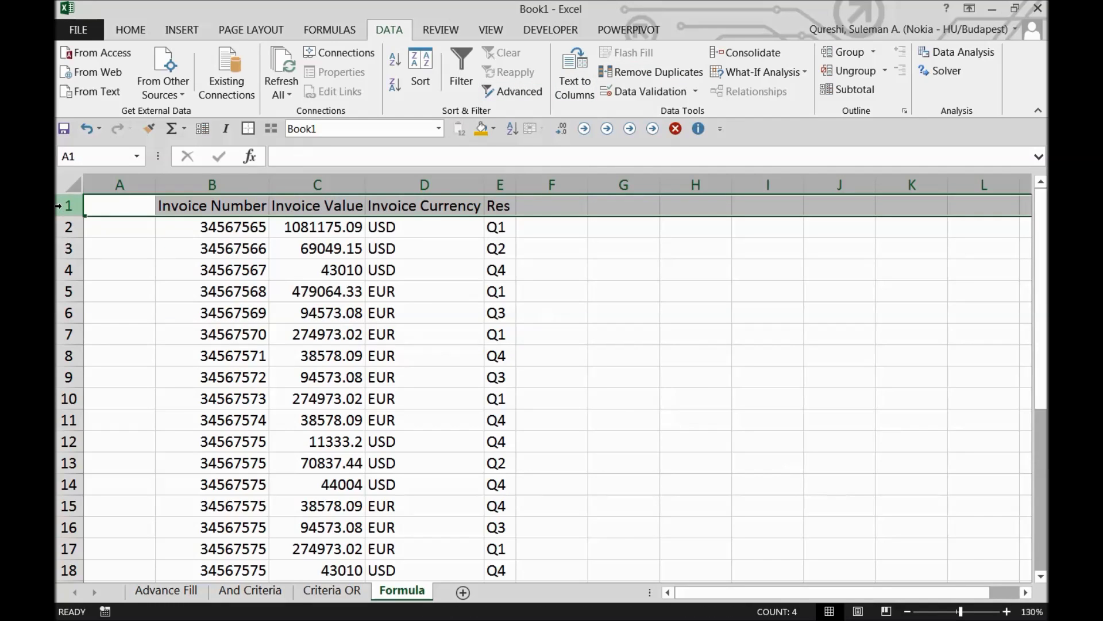
key("ctrl+shift+plus")
key("ctrl+shift+plus")
key("ctrl+shift+plus")
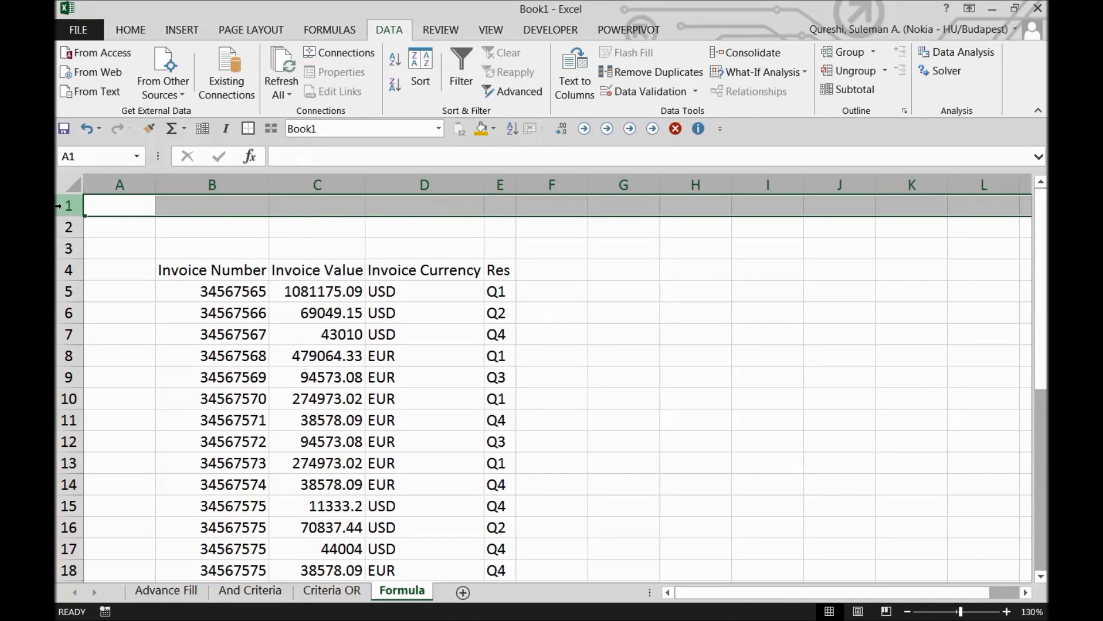
key("ctrl+shift+plus")
Step: Copy the headers and first invoice records to the top of the sheet, undoing a stray 'v'
left_click_drag(184, 297, 516, 321)
key("ctrl+c")
type("v")
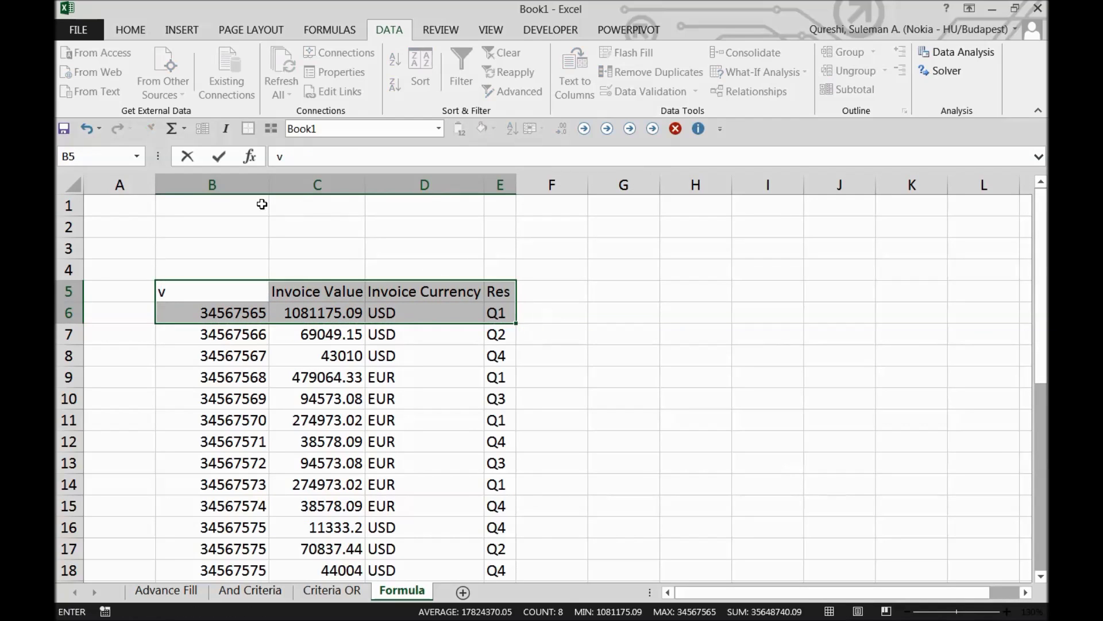
left_click(246, 204)
key("ctrl+z")
left_click(248, 206)
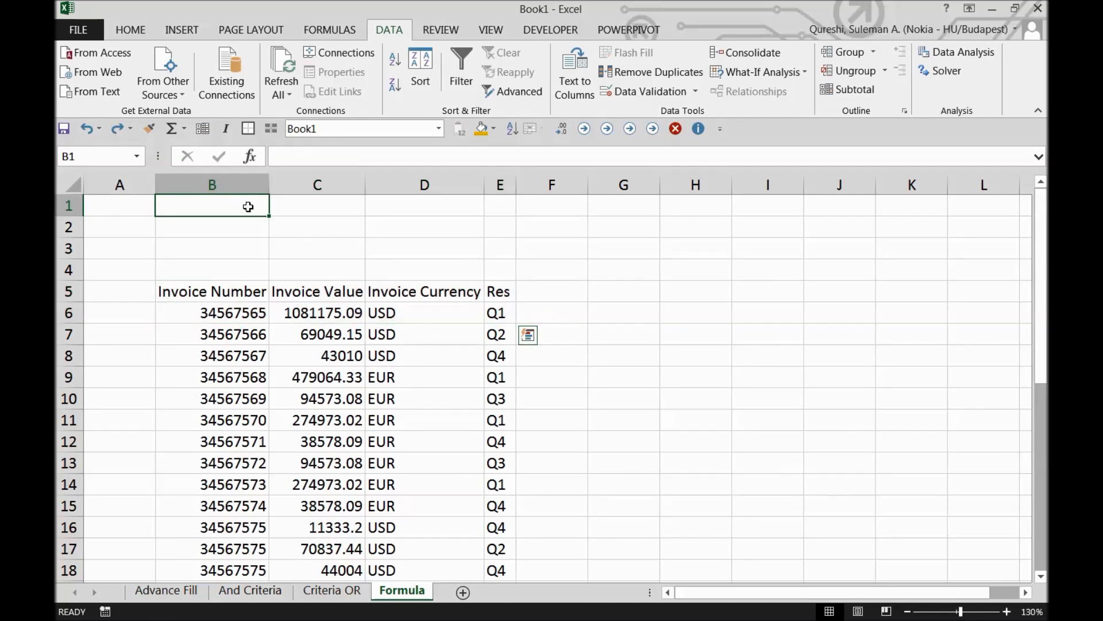
left_click_drag(212, 291, 487, 333)
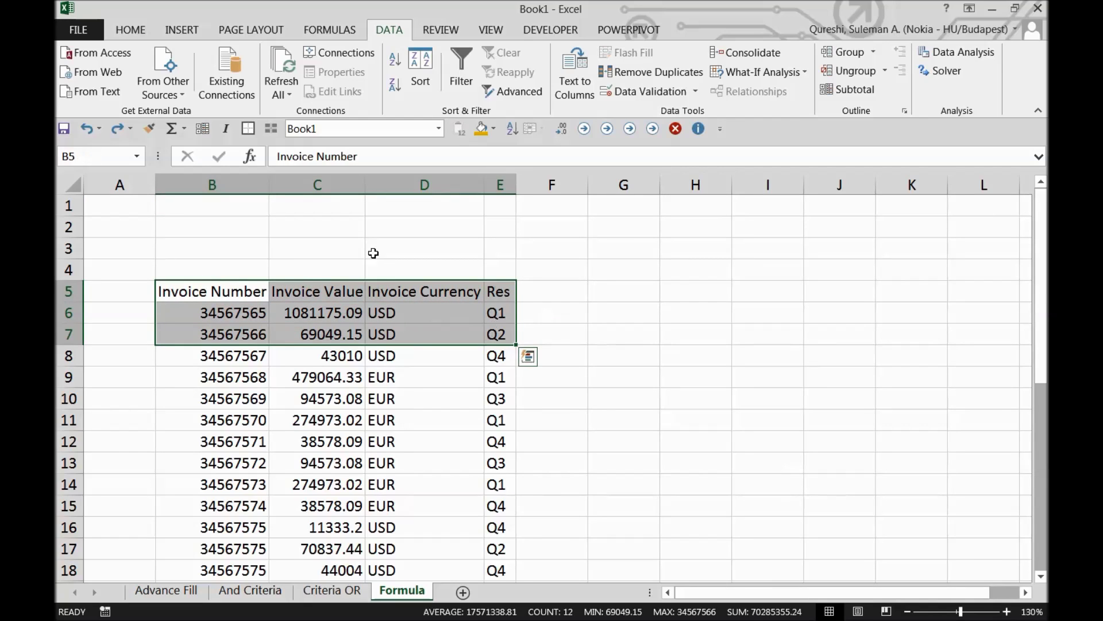
key("ctrl+c")
left_click(234, 207)
key("ctrl+v")
Step: Delete the extra pasted record, insert separator rows, and clear the sample invoice number and value
left_click(68, 230)
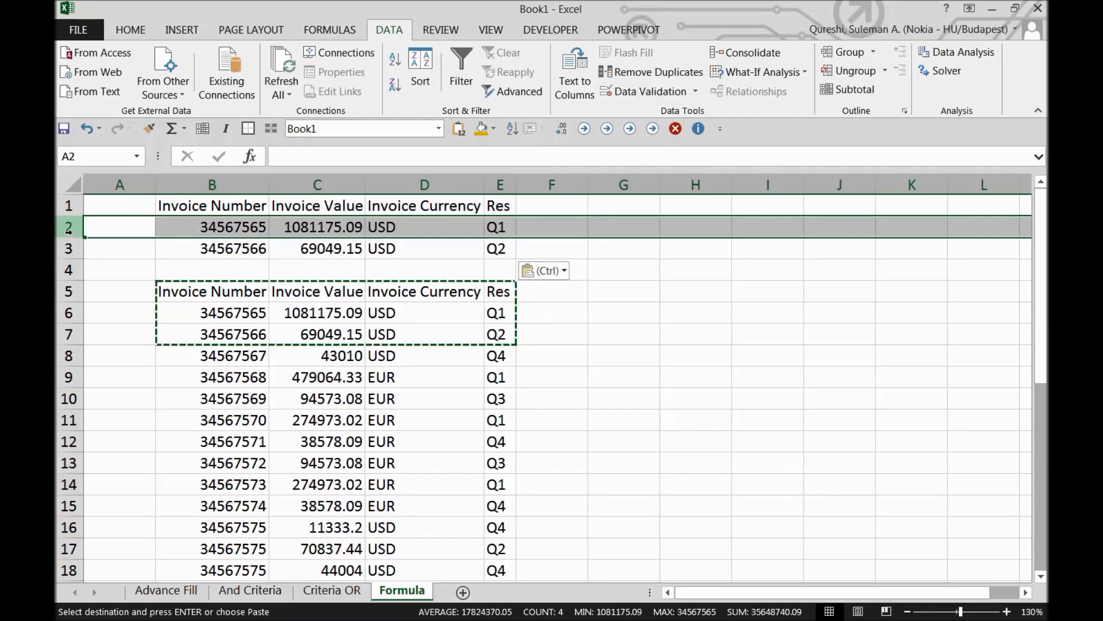
right_click(68, 230)
left_click(115, 374)
left_click(695, 377)
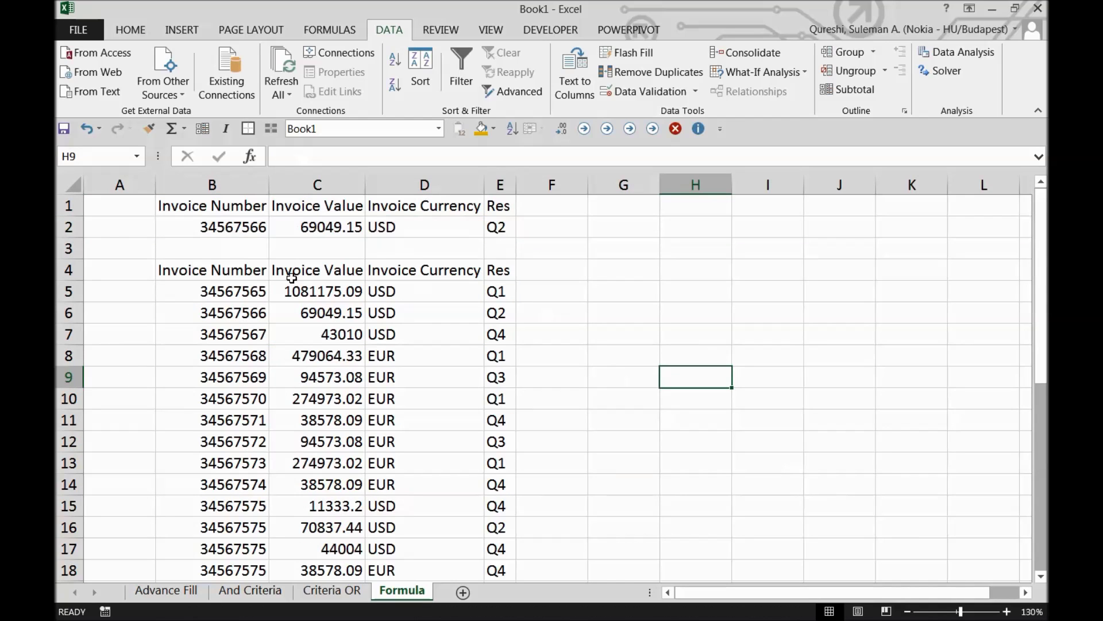
left_click(67, 248)
key("ctrl+shift+plus")
key("ctrl+shift+plus")
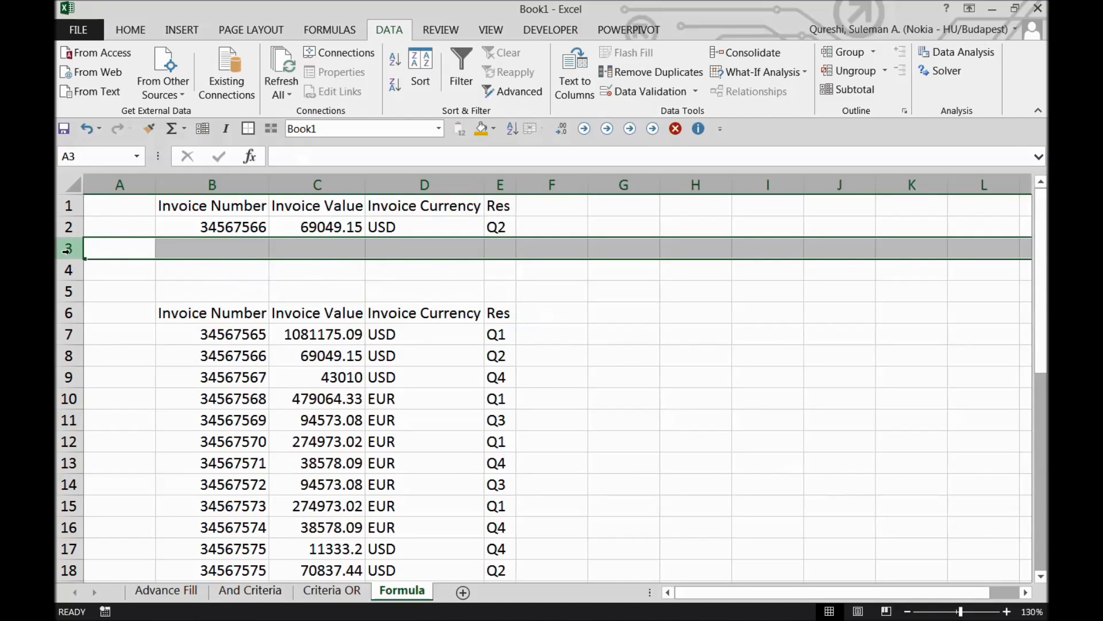
left_click(464, 266)
left_click_drag(305, 226, 231, 228)
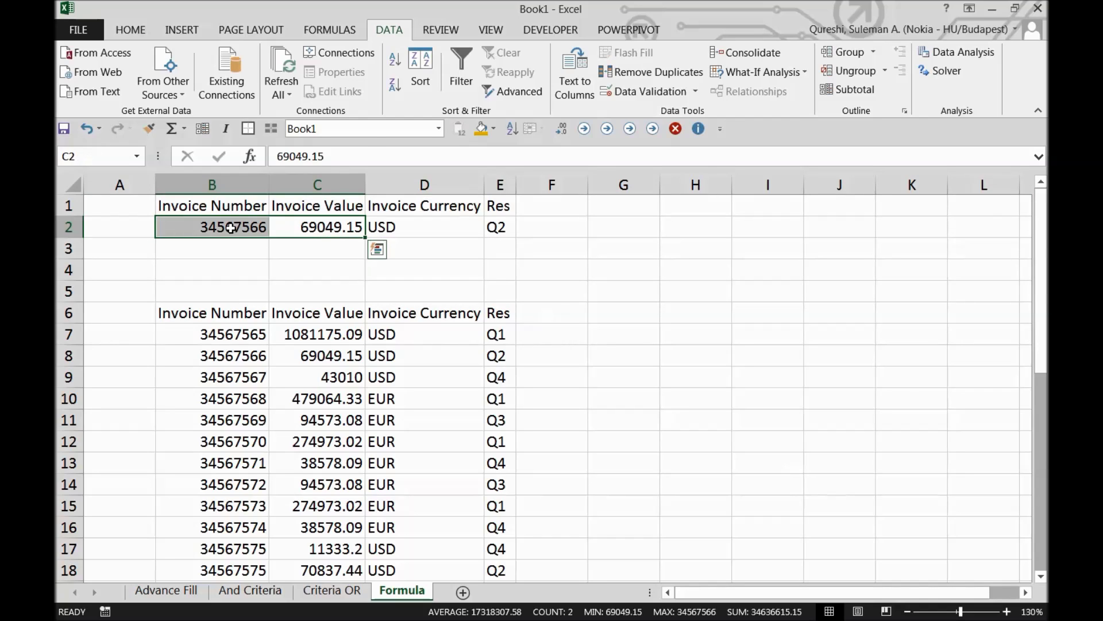
key("Delete")
Step: Enter the criteria formula =C2<100000 in F2, which shows TRUE
left_click(535, 227)
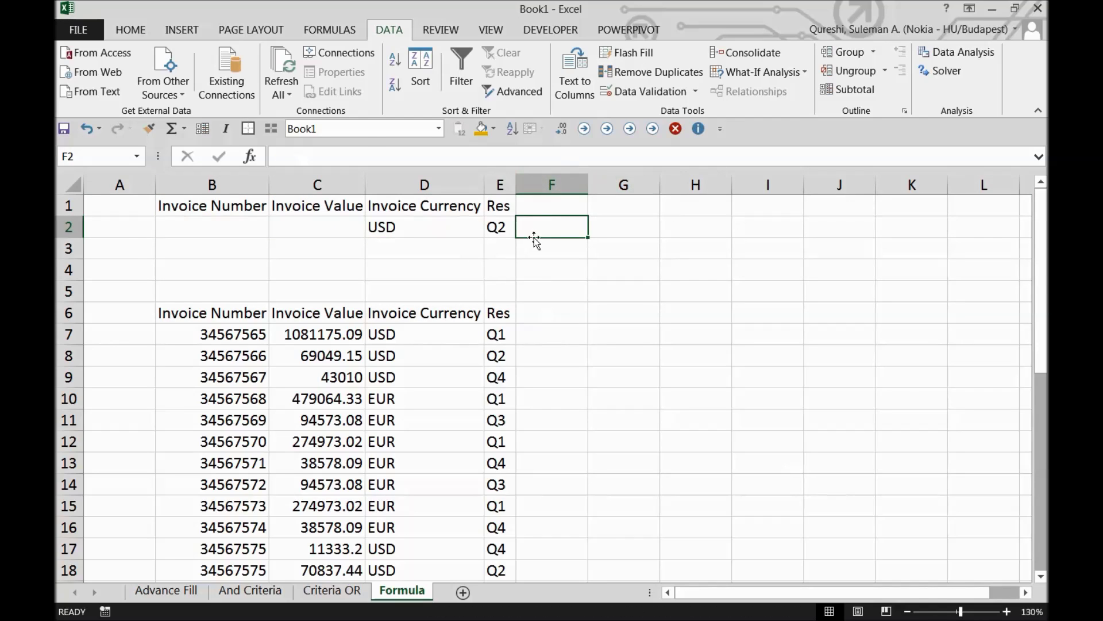
type("=")
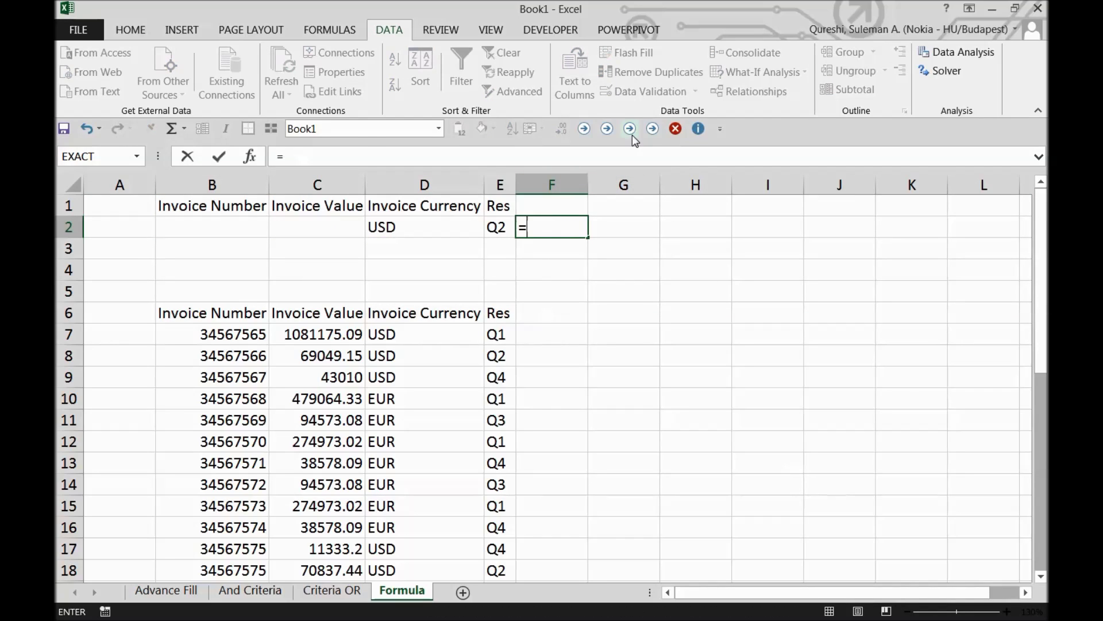
key("Left")
key("Left")
key("Left")
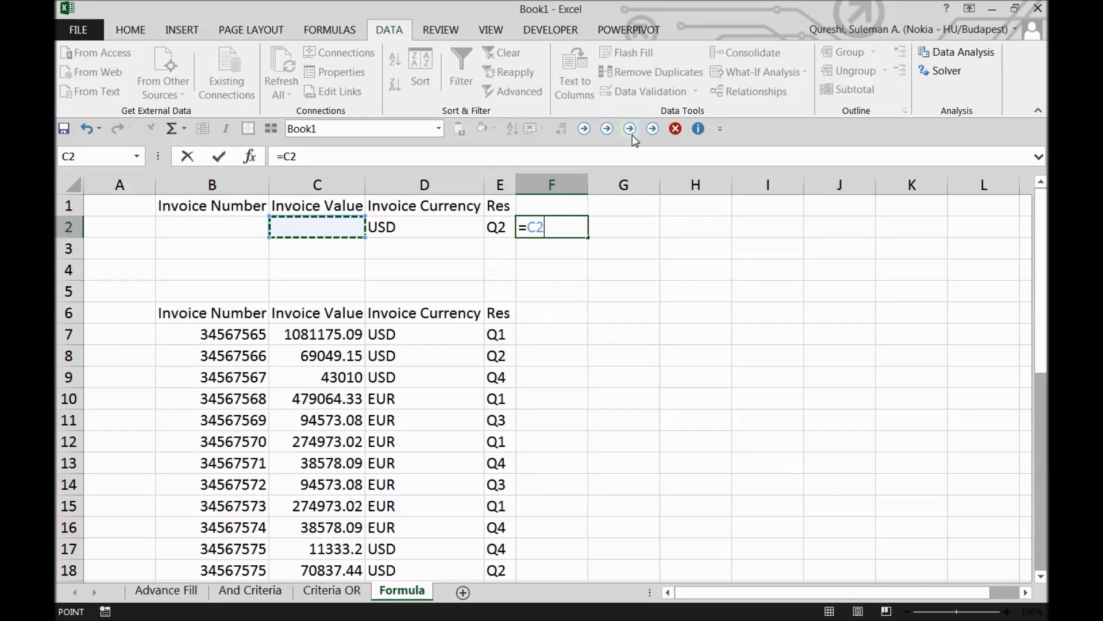
type("<100000")
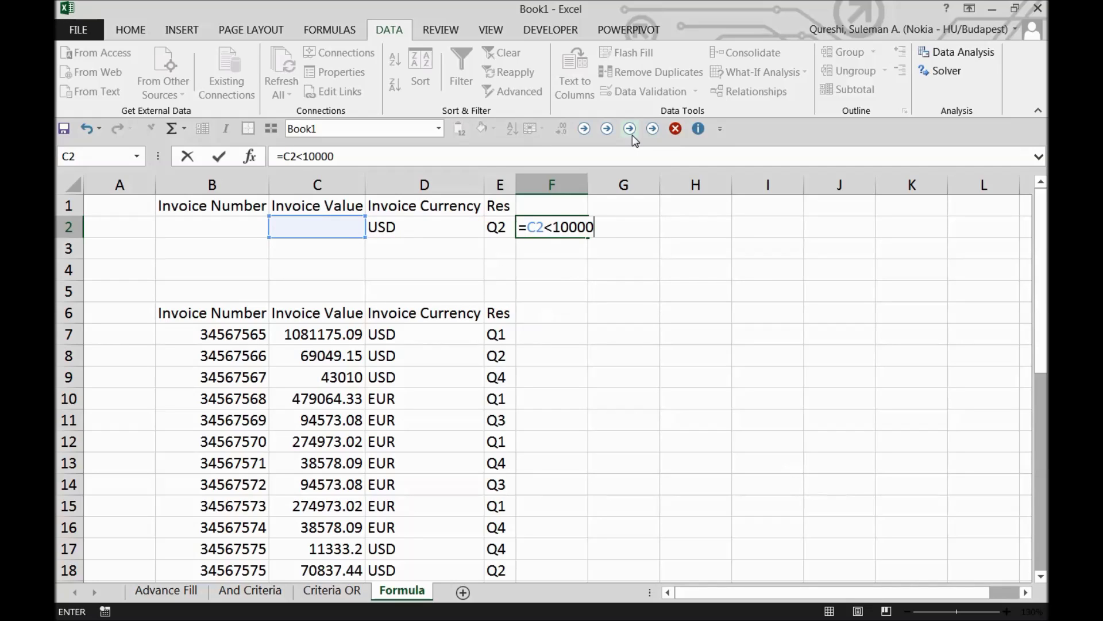
key("Return")
key("Left")
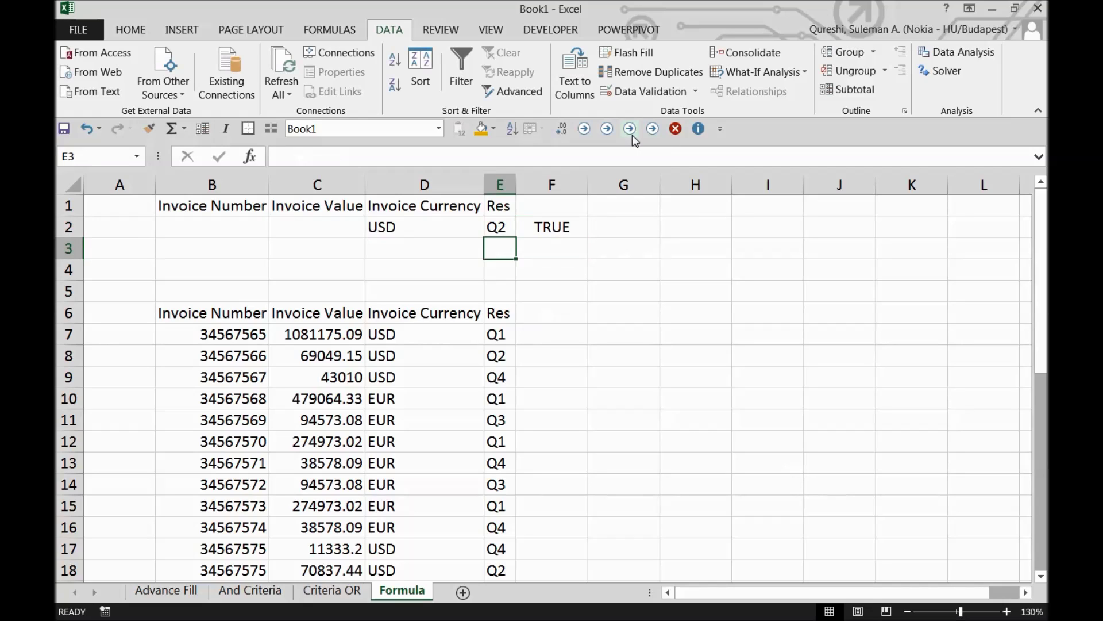
key("Up")
key("Up")
key("Left")
key("Down")
key("Right")
key("Right")
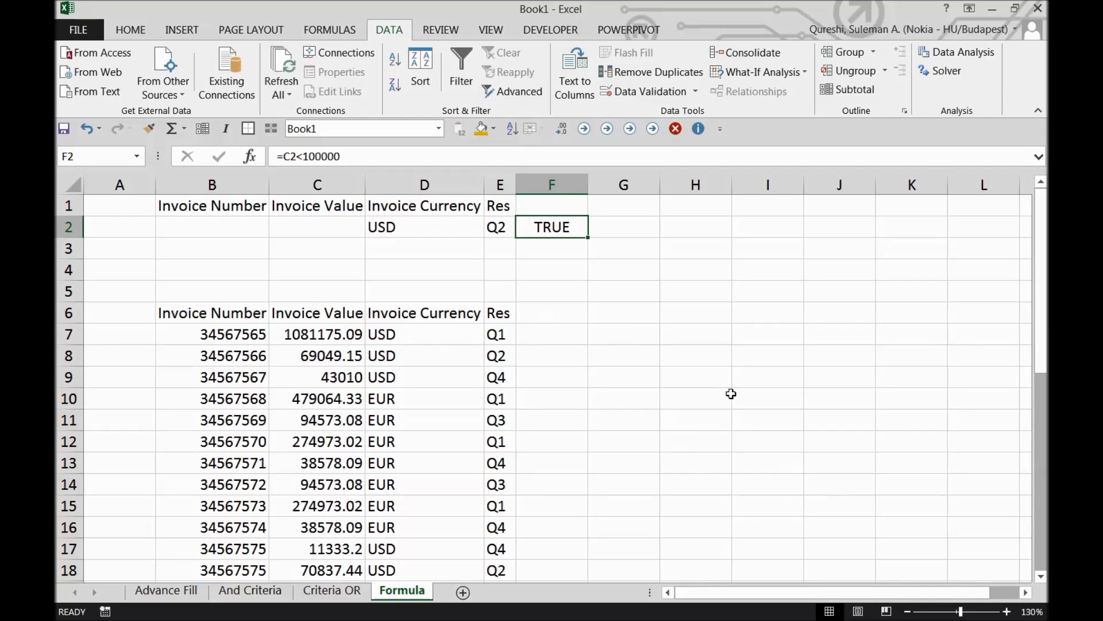
Step: Accept the header-label warning and set list range $B$6:$E$23 with criteria range $B$1:$F$2
left_click(510, 92)
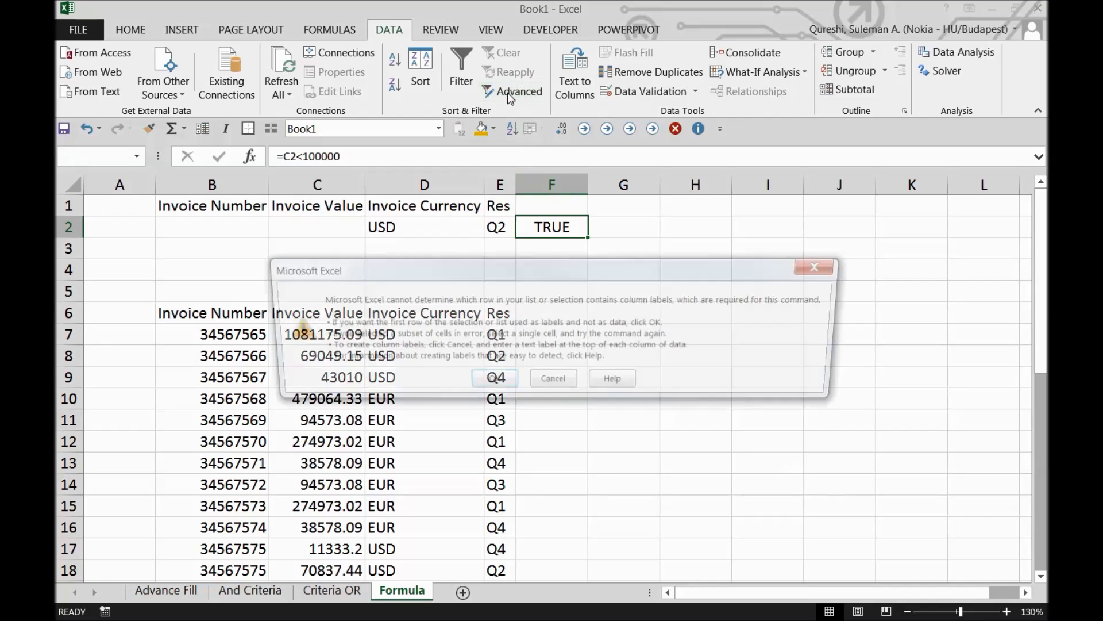
left_click(500, 380)
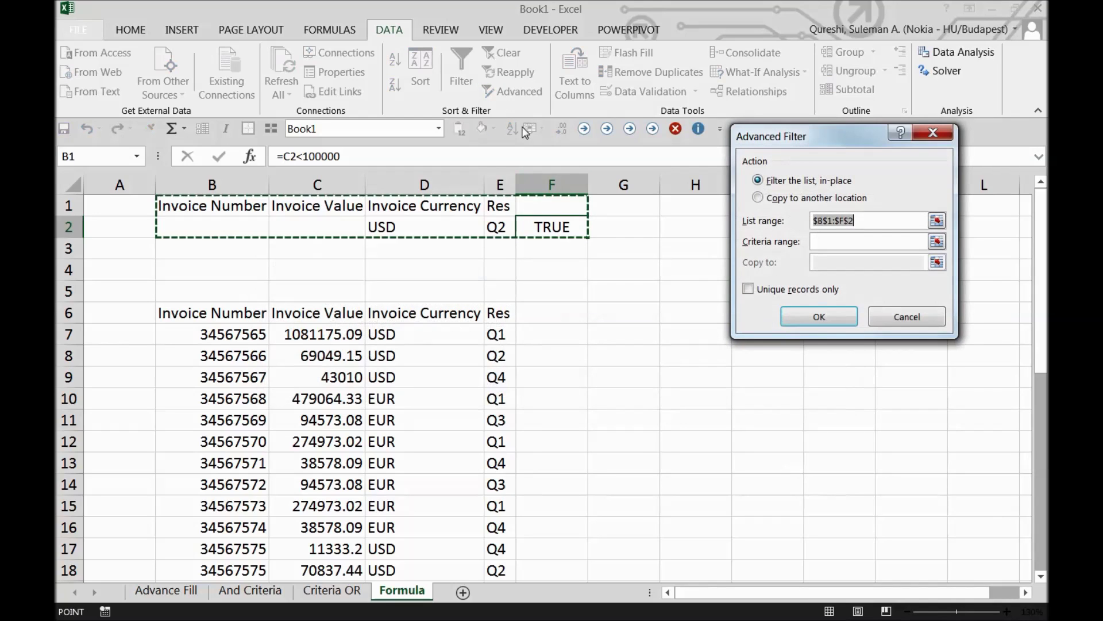
left_click_drag(233, 319, 509, 446)
left_click(857, 242)
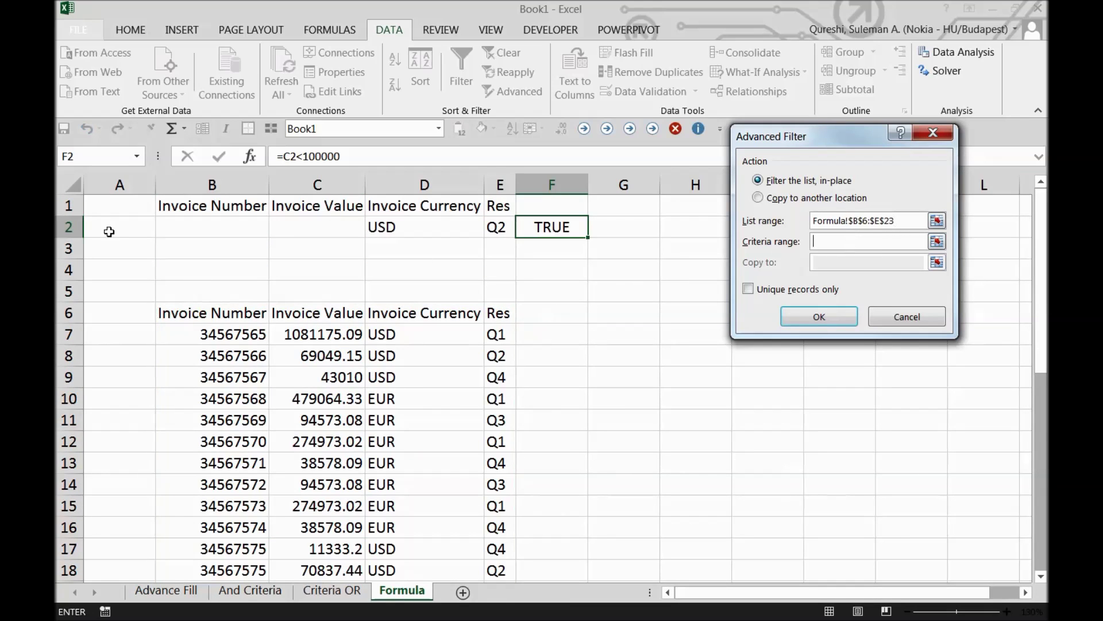
left_click_drag(192, 212, 555, 222)
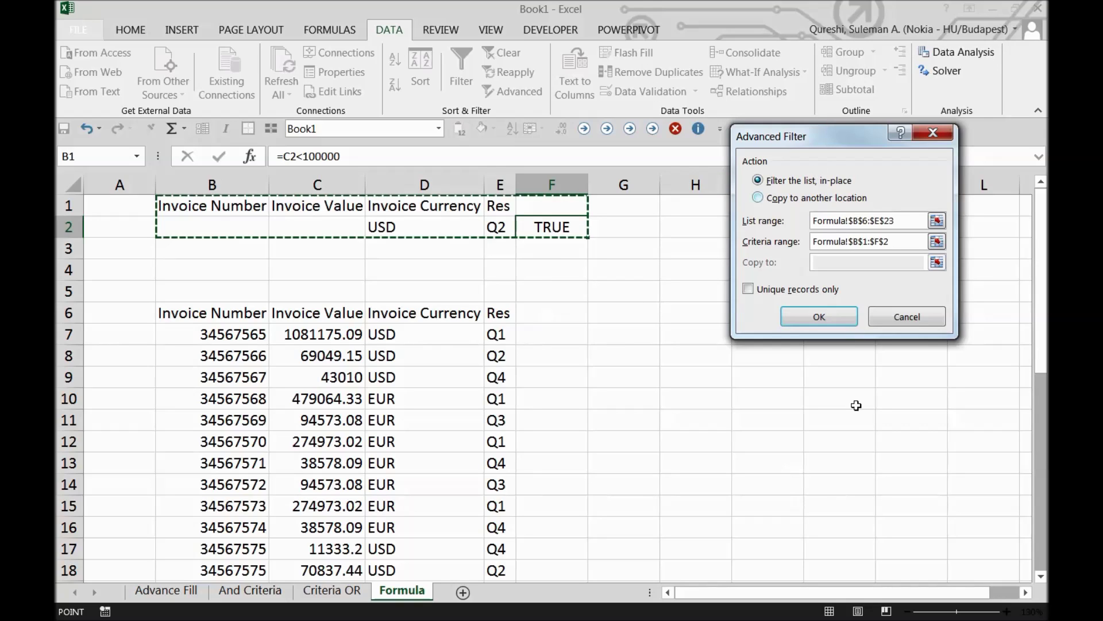
Step: Apply the Advanced Filter so only row 18 (70837.44 USD, Q2) remains, then review the F2 criterion formula
left_click(830, 323)
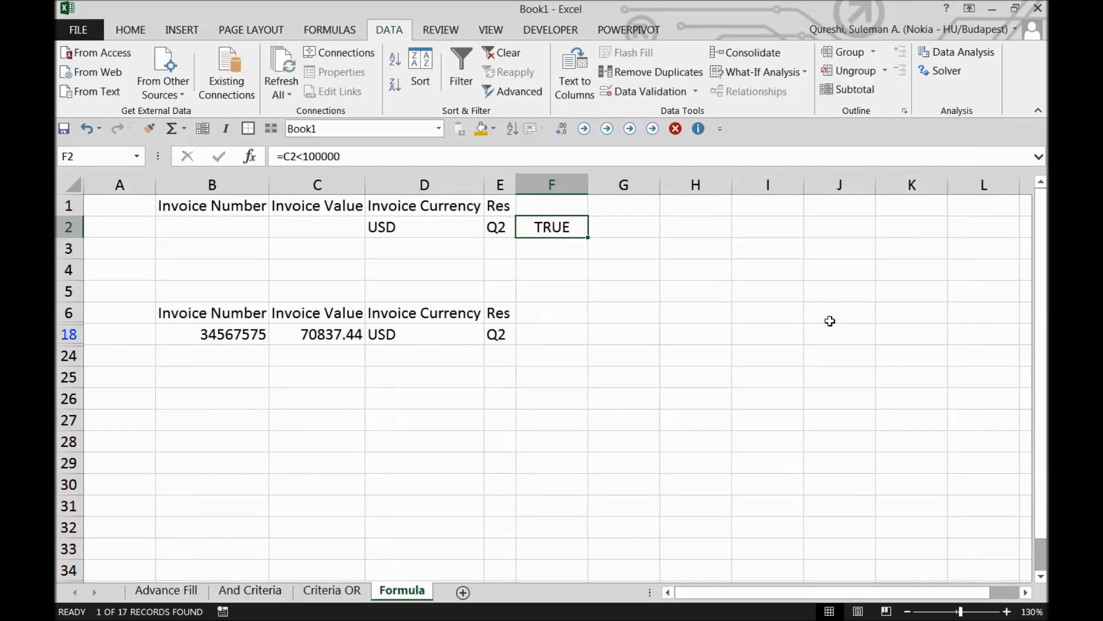
left_click_drag(334, 334, 511, 336)
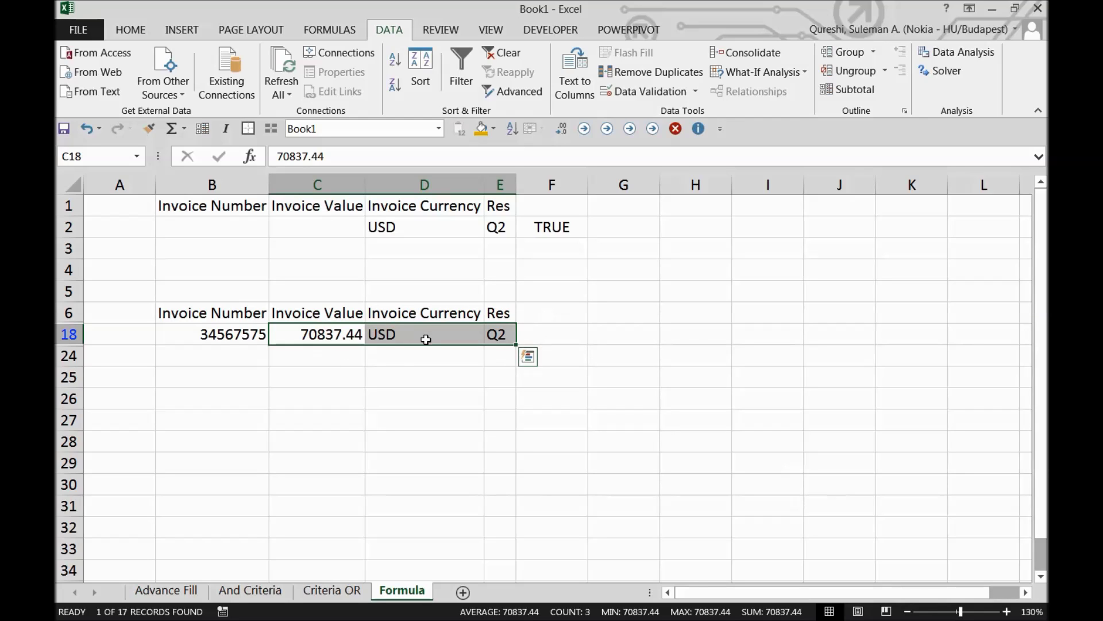
left_click(396, 264)
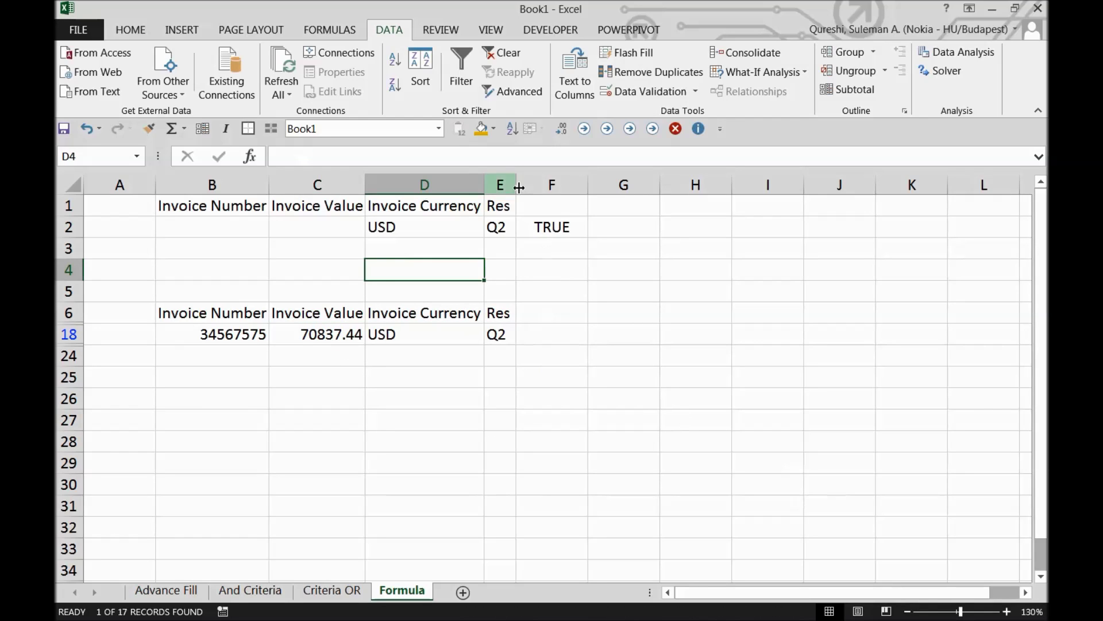
left_click(543, 223)
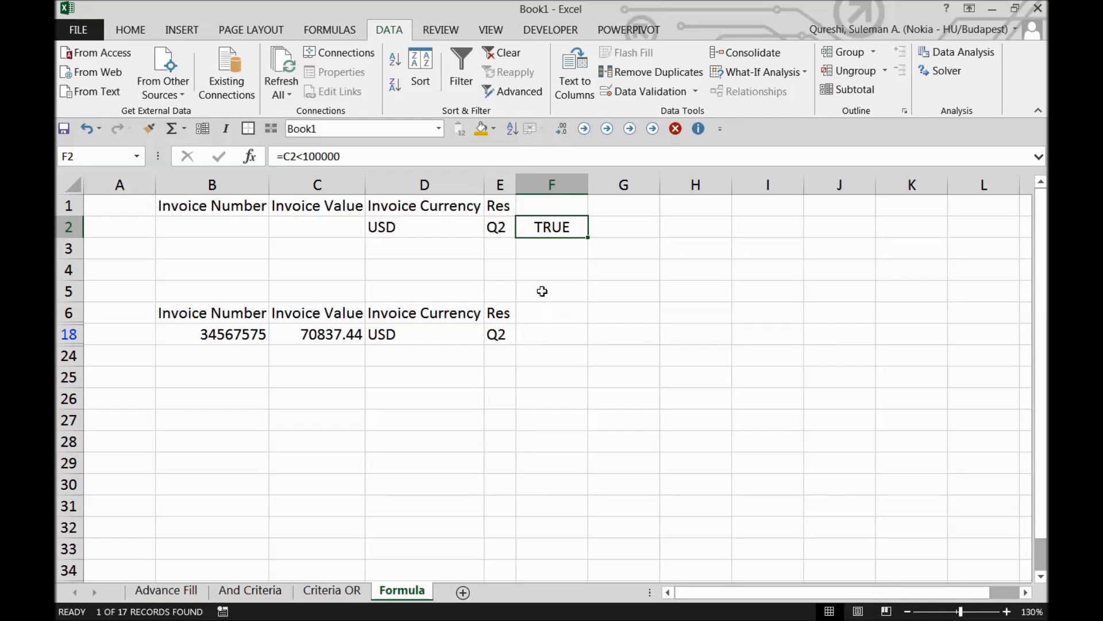
left_click(537, 283)
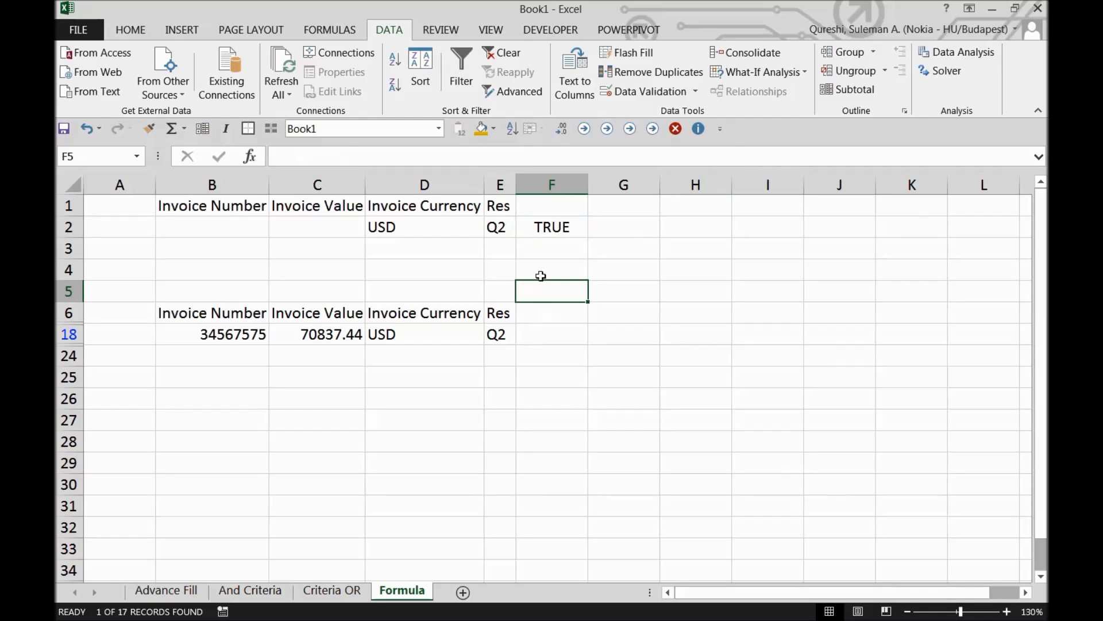